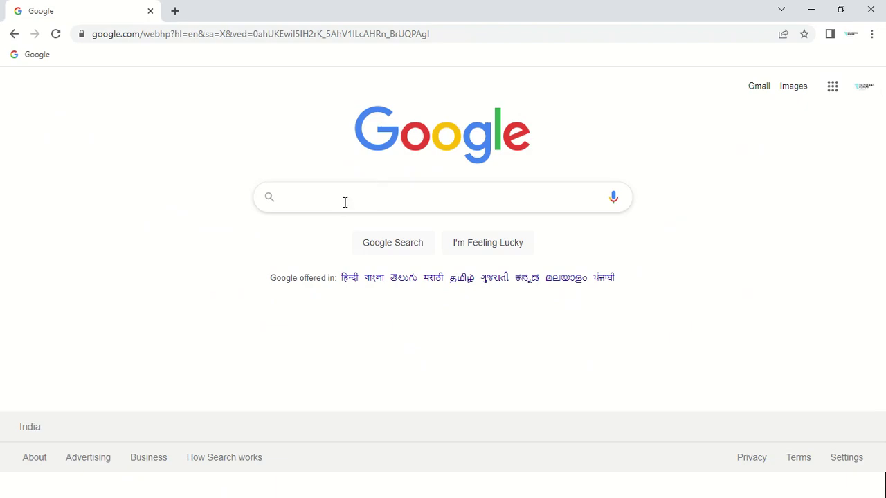
Step: Search Google for 'peptide cutter' and open the 'PeptideCutter - Expasy' result
{"action": "left_click", "coordinate": [345, 202]}
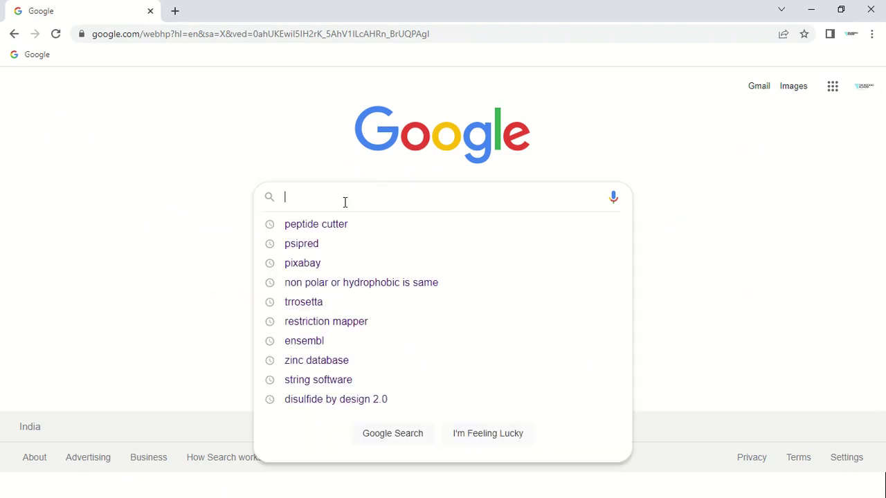
{"action": "type", "text": "peptid"}
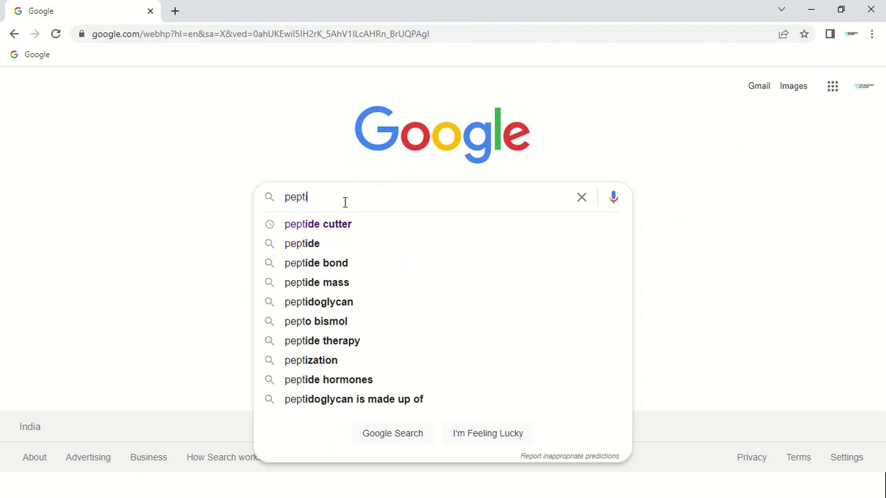
{"action": "left_click", "coordinate": [339, 226]}
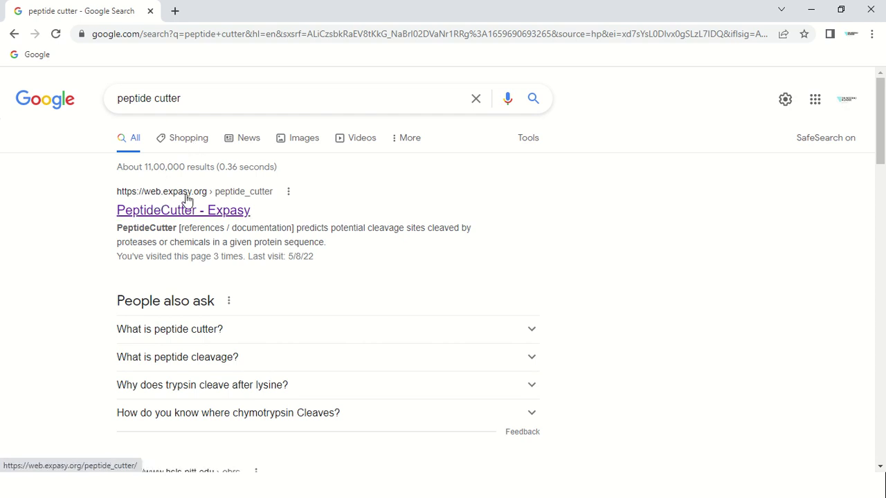
{"action": "left_click", "coordinate": [191, 218]}
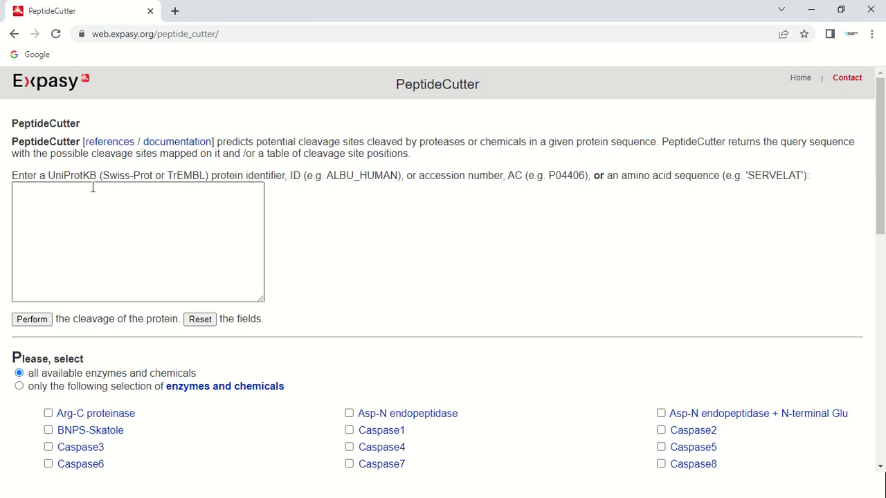
Step: Focus the empty PeptideCutter sequence box, then show the Windows desktop
{"action": "left_click_drag", "start_coordinate": [413, 176], "coordinate": [503, 178]}
{"action": "left_click", "coordinate": [714, 235]}
{"action": "left_click_drag", "start_coordinate": [608, 176], "coordinate": [722, 176]}
{"action": "left_click", "coordinate": [133, 235]}
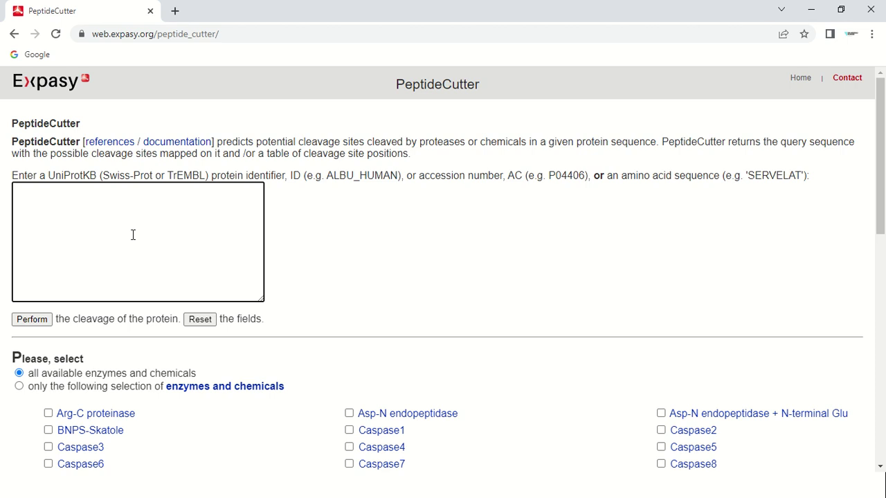
{"action": "key", "text": "super+d"}
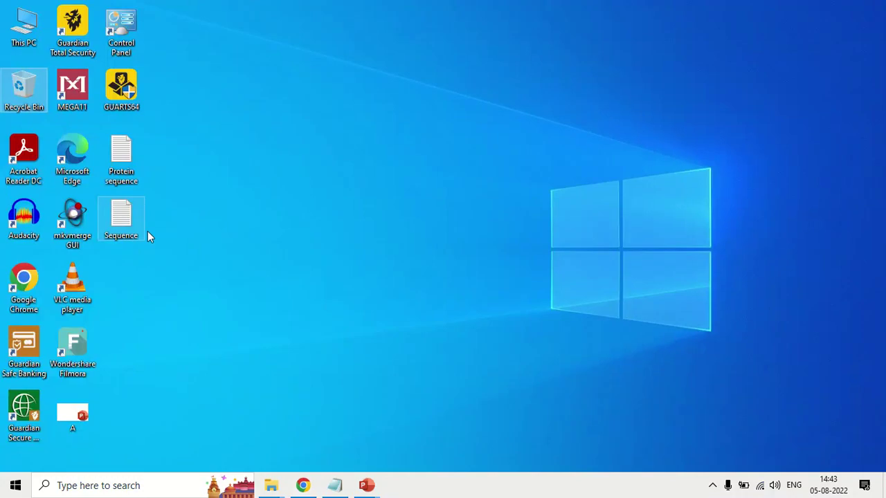
Step: Copy the whole amino acid sequence from the Protein sequence file in Notepad
{"action": "left_click", "coordinate": [333, 490]}
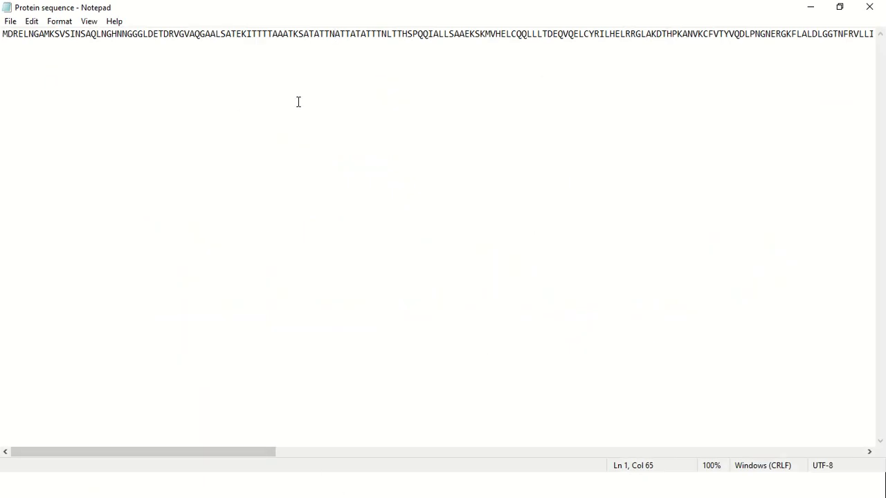
{"action": "key", "text": "ctrl+a"}
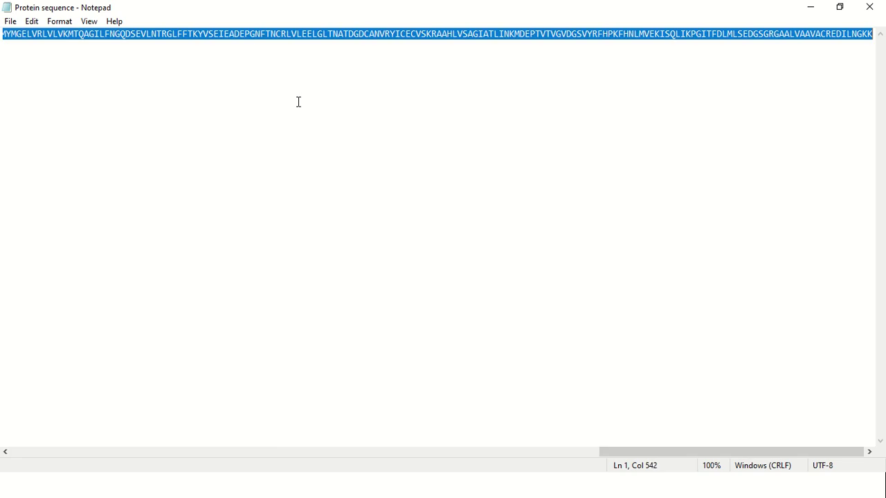
{"action": "right_click", "coordinate": [281, 34]}
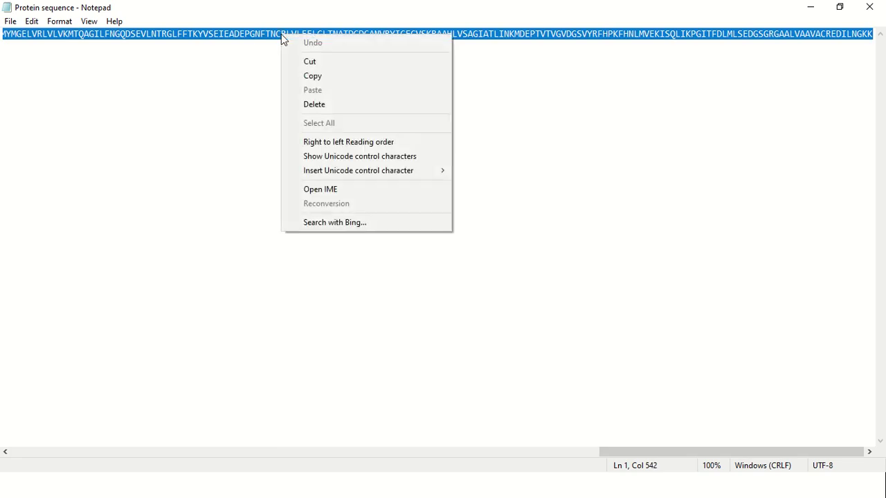
{"action": "left_click", "coordinate": [319, 80]}
{"action": "key", "text": "alt+Tab"}
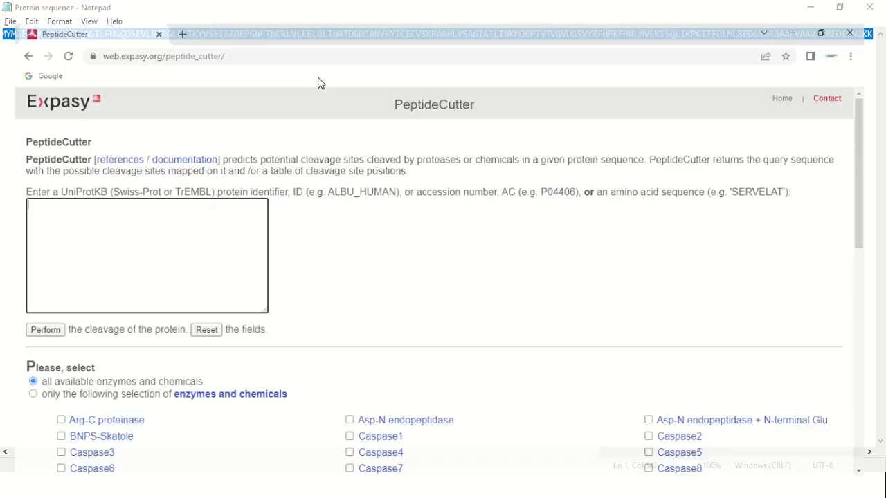
Step: Paste the protein sequence into the sequence box, keeping all available enzymes and chemicals
{"action": "right_click", "coordinate": [173, 198]}
{"action": "left_click", "coordinate": [206, 298]}
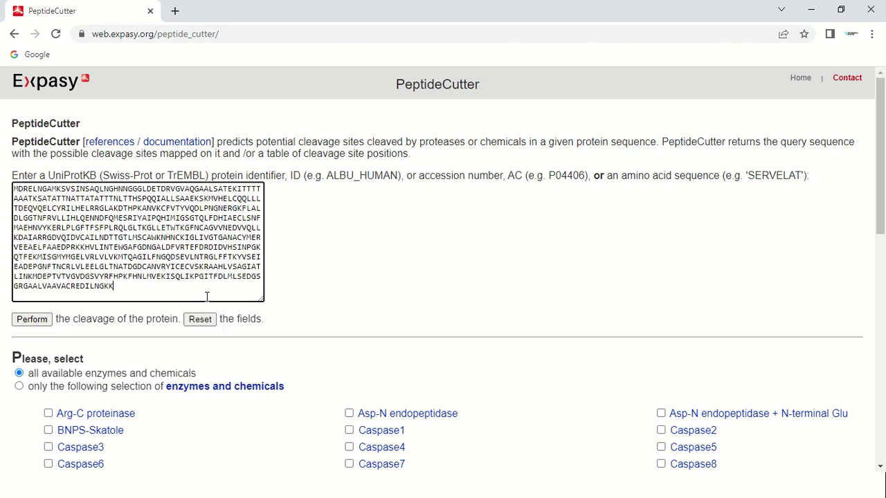
{"action": "scroll", "coordinate": [108, 266], "scroll_direction": "down", "scroll_amount": 2}
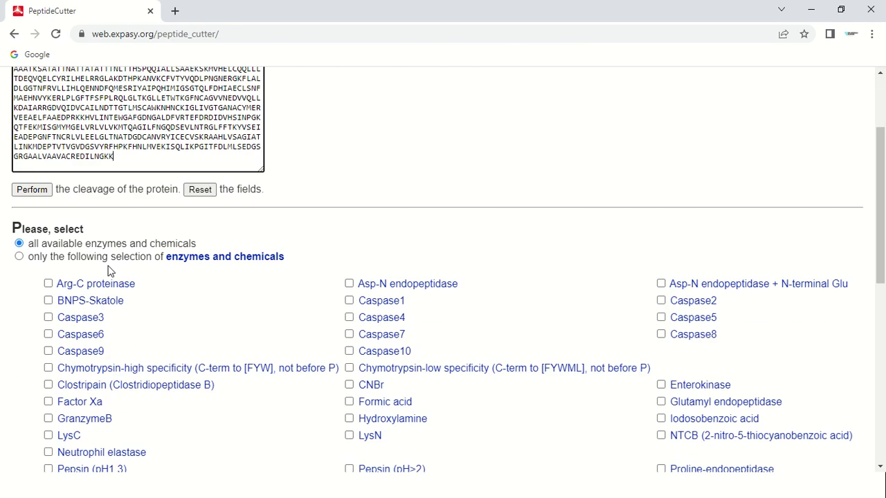
{"action": "scroll", "coordinate": [108, 271], "scroll_direction": "down", "scroll_amount": 1}
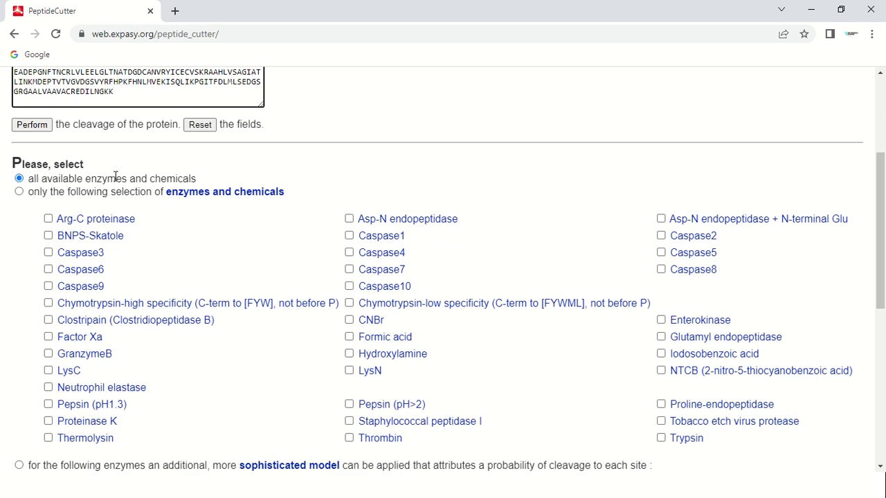
{"action": "left_click", "coordinate": [27, 177]}
{"action": "scroll", "coordinate": [339, 177], "scroll_direction": "down", "scroll_amount": 1}
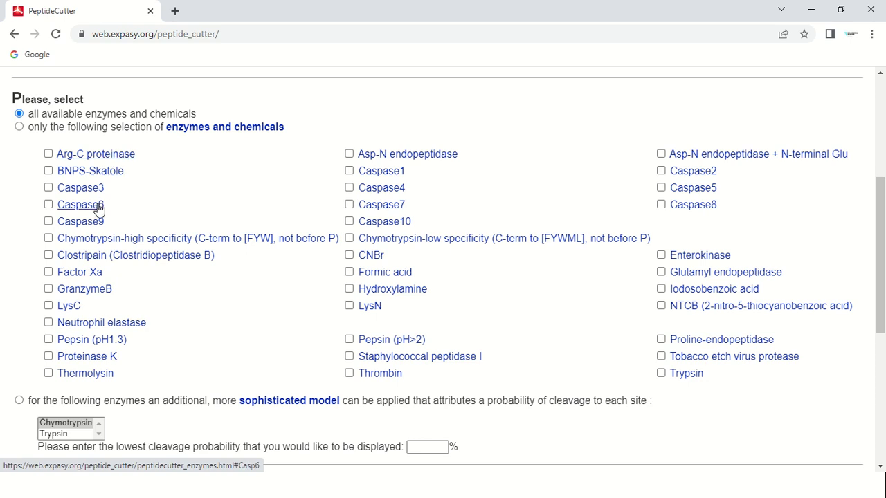
{"action": "scroll", "coordinate": [104, 296], "scroll_direction": "down", "scroll_amount": 1}
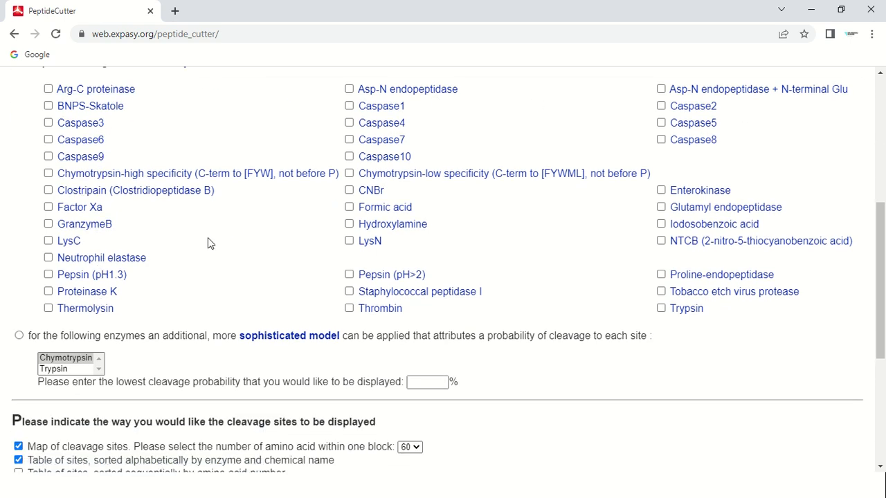
{"action": "scroll", "coordinate": [213, 227], "scroll_direction": "up", "scroll_amount": 1}
{"action": "scroll", "coordinate": [213, 227], "scroll_direction": "up", "scroll_amount": 1}
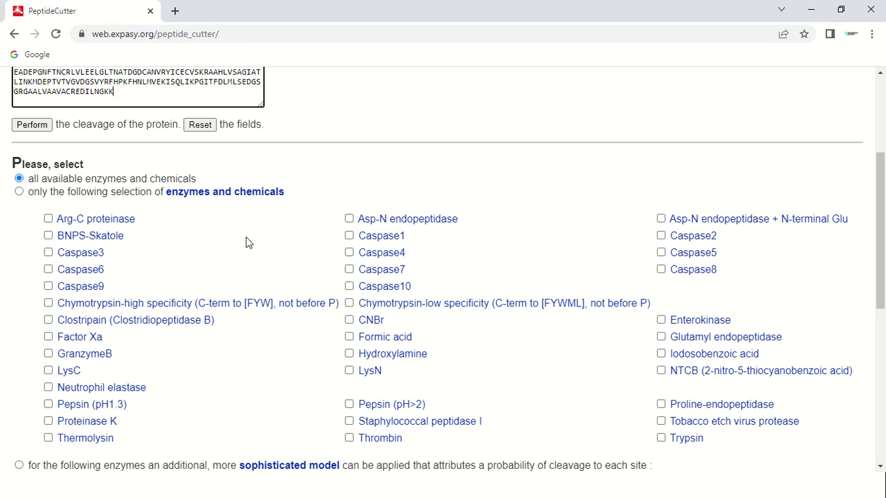
Step: Try selecting Arg-C proteinase, BNPS-Skatole, Caspase3 and Caspase6, then revert to all enzymes
{"action": "left_click", "coordinate": [19, 194]}
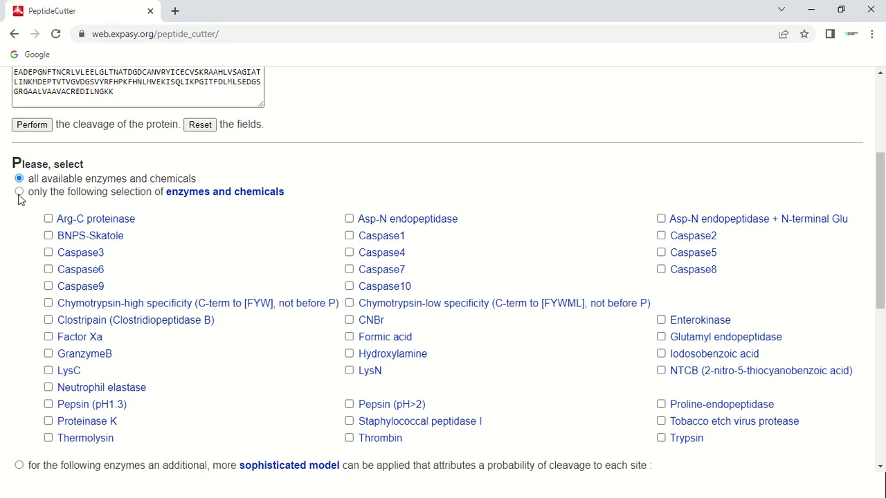
{"action": "left_click", "coordinate": [48, 218]}
{"action": "left_click", "coordinate": [48, 236]}
{"action": "left_click", "coordinate": [49, 253]}
{"action": "left_click", "coordinate": [49, 270]}
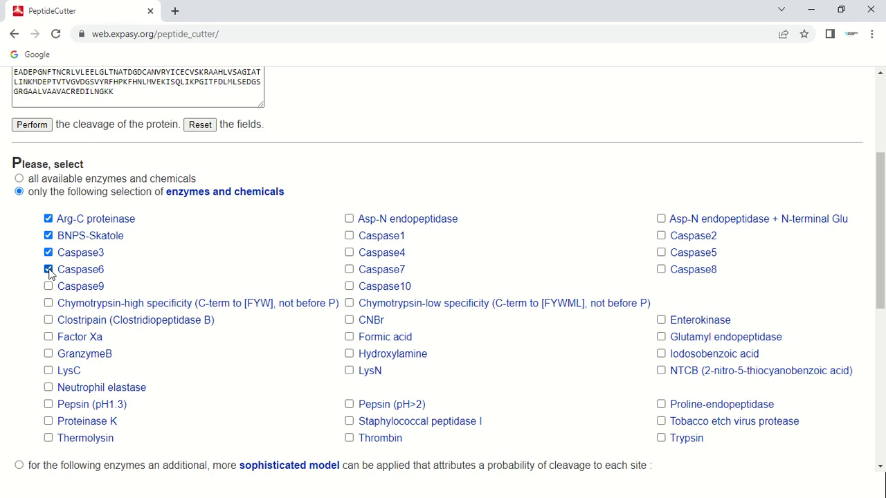
{"action": "left_click", "coordinate": [49, 270]}
{"action": "left_click", "coordinate": [48, 252]}
{"action": "left_click", "coordinate": [49, 235]}
{"action": "left_click", "coordinate": [49, 218]}
{"action": "left_click", "coordinate": [20, 179]}
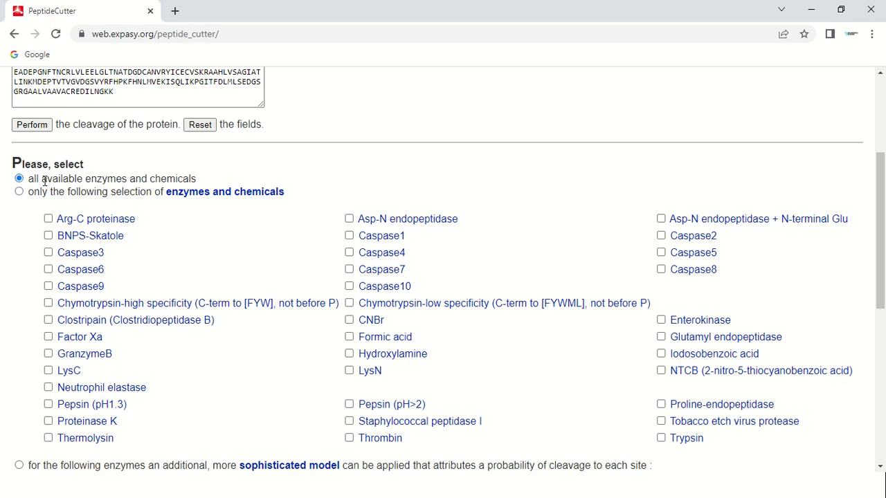
Step: Keep the cleavage-site map on, with 60 amino acids per block
{"action": "scroll", "coordinate": [377, 172], "scroll_direction": "down", "scroll_amount": 2}
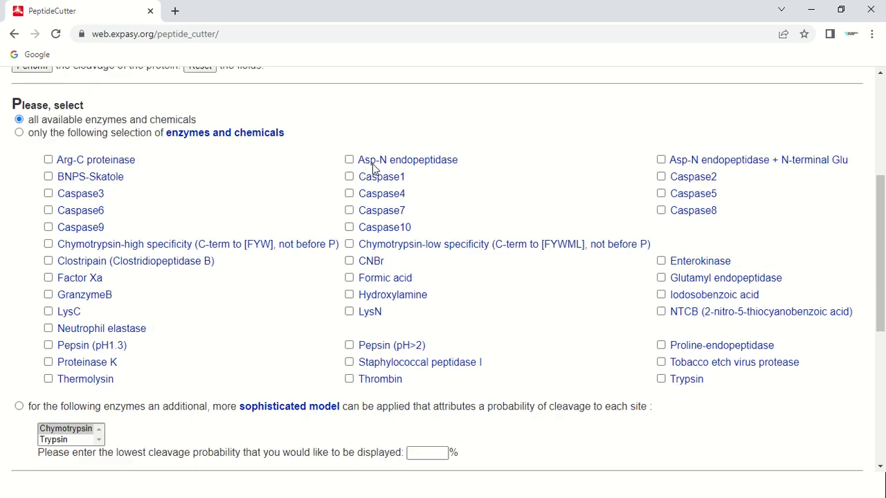
{"action": "scroll", "coordinate": [374, 169], "scroll_direction": "down", "scroll_amount": 2}
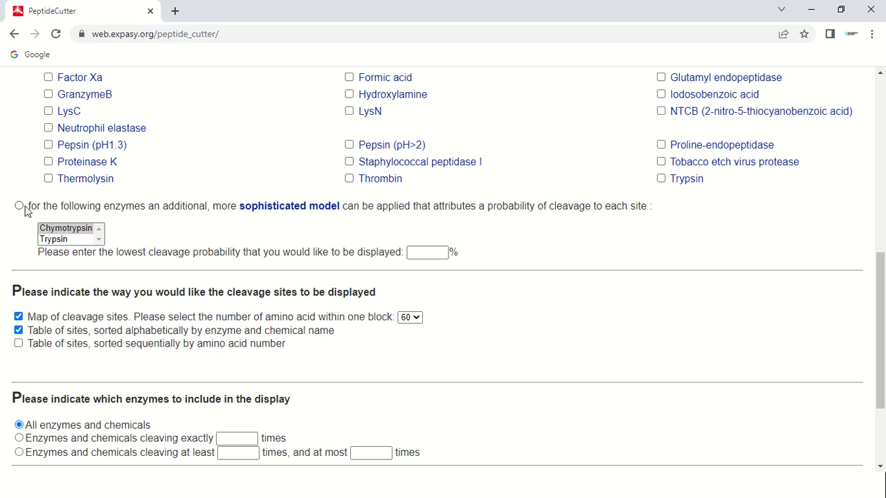
{"action": "scroll", "coordinate": [208, 237], "scroll_direction": "down", "scroll_amount": 1}
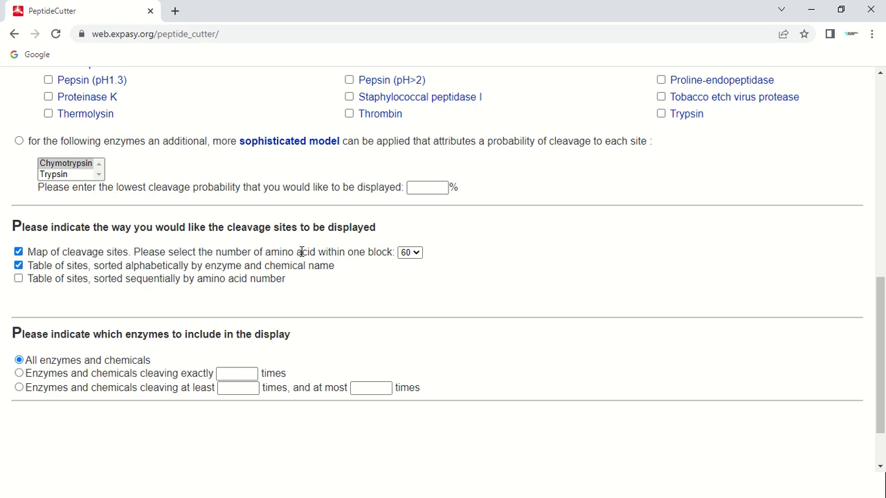
{"action": "left_click", "coordinate": [19, 254]}
{"action": "left_click", "coordinate": [20, 255]}
{"action": "left_click", "coordinate": [417, 253]}
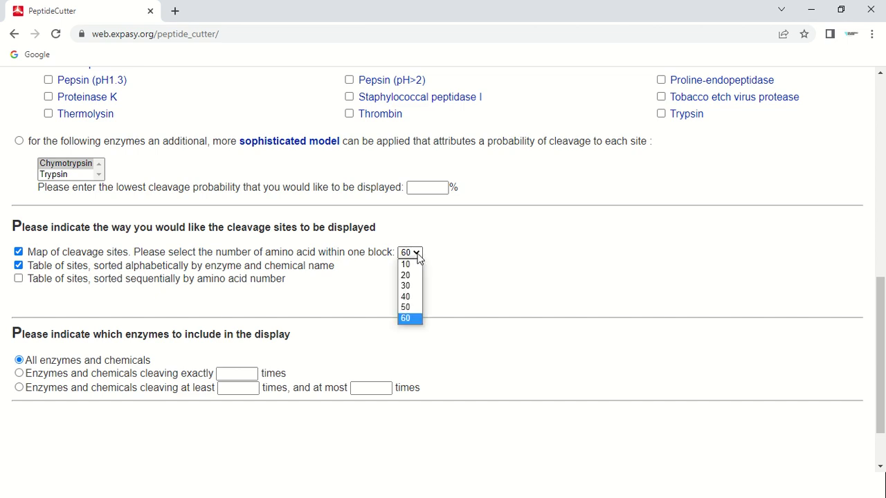
{"action": "left_click", "coordinate": [418, 258]}
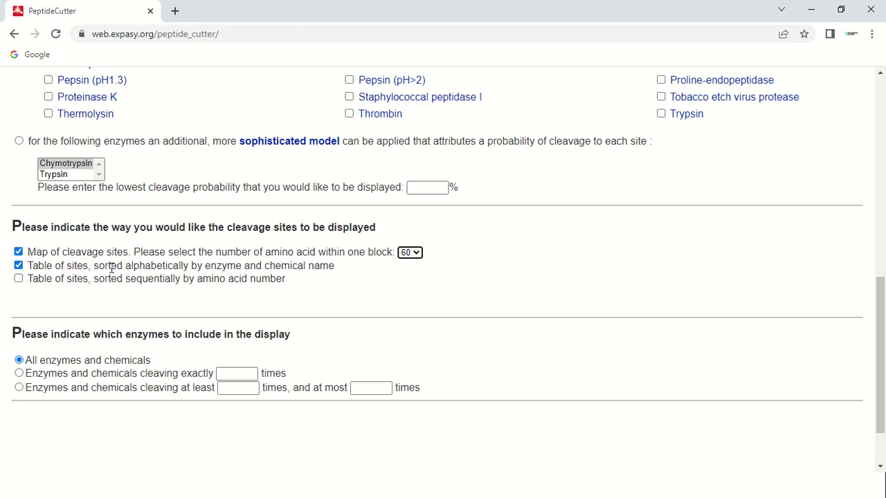
Step: Confirm the alphabetically sorted site table for all enzymes and chemicals
{"action": "left_click_drag", "start_coordinate": [94, 265], "coordinate": [191, 266]}
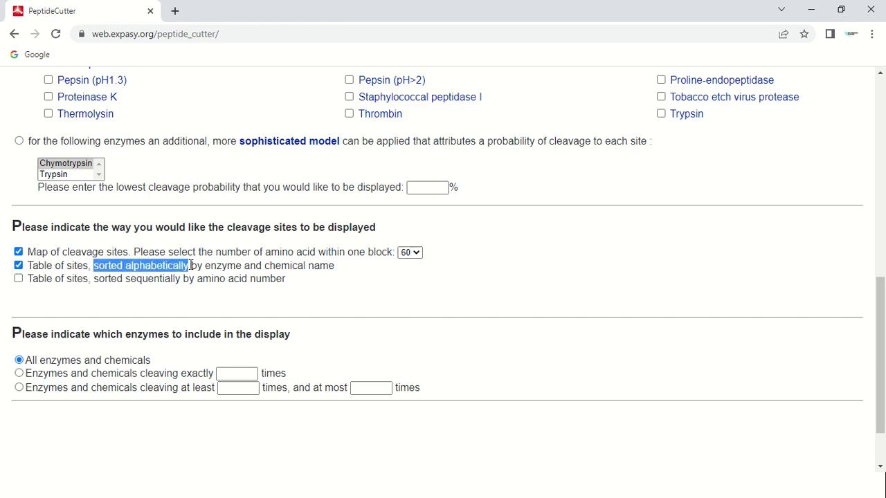
{"action": "left_click", "coordinate": [133, 281]}
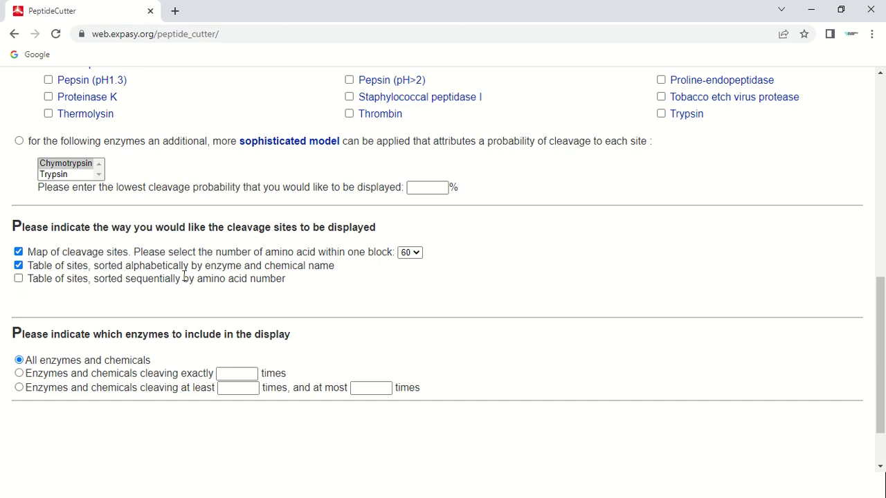
{"action": "scroll", "coordinate": [184, 276], "scroll_direction": "down", "scroll_amount": 2}
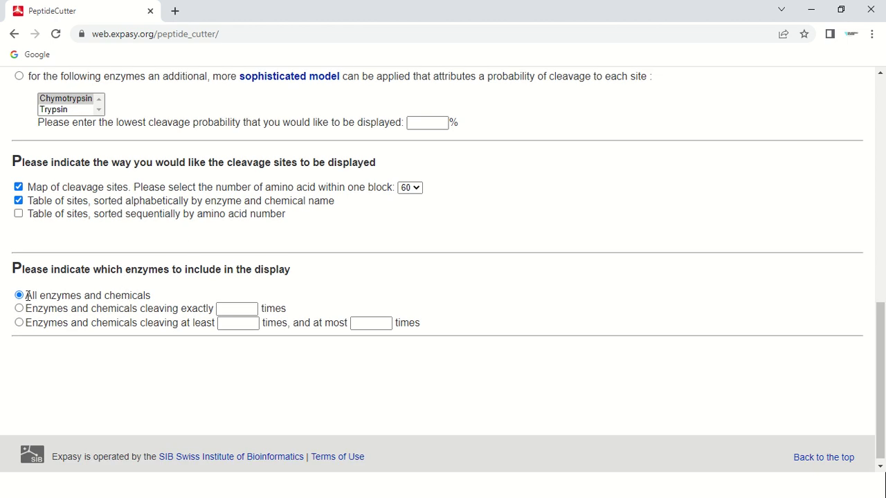
{"action": "left_click_drag", "start_coordinate": [28, 296], "coordinate": [154, 298]}
{"action": "left_click", "coordinate": [162, 293]}
{"action": "scroll", "coordinate": [125, 293], "scroll_direction": "up", "scroll_amount": 3}
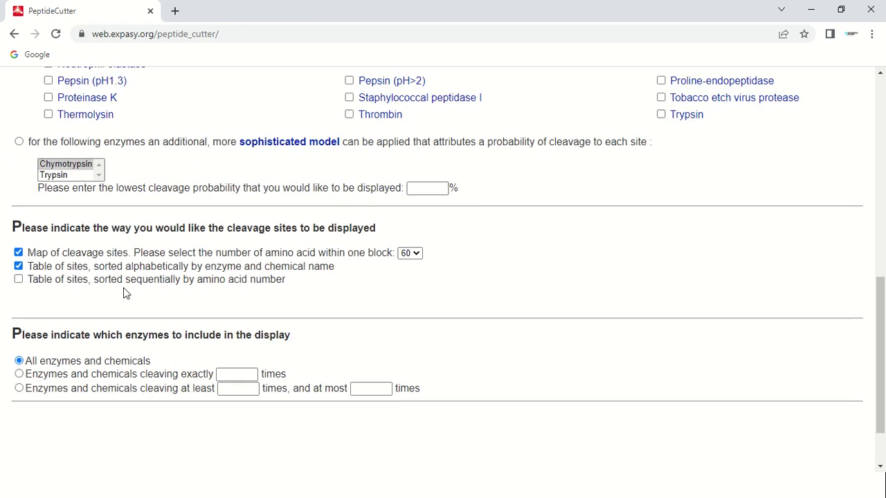
{"action": "scroll", "coordinate": [247, 264], "scroll_direction": "up", "scroll_amount": 5}
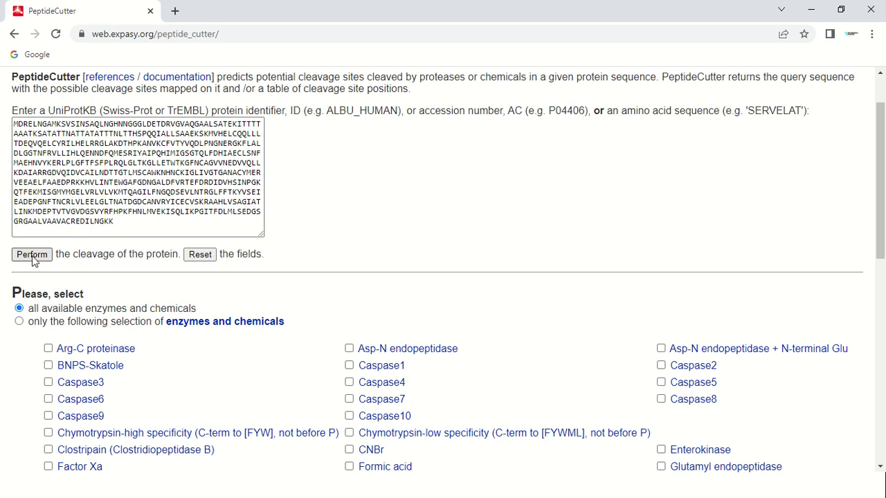
Step: Run the prediction on the 541-amino-acid sequence and scroll to the enzyme cleavage-site table
{"action": "left_click", "coordinate": [32, 255]}
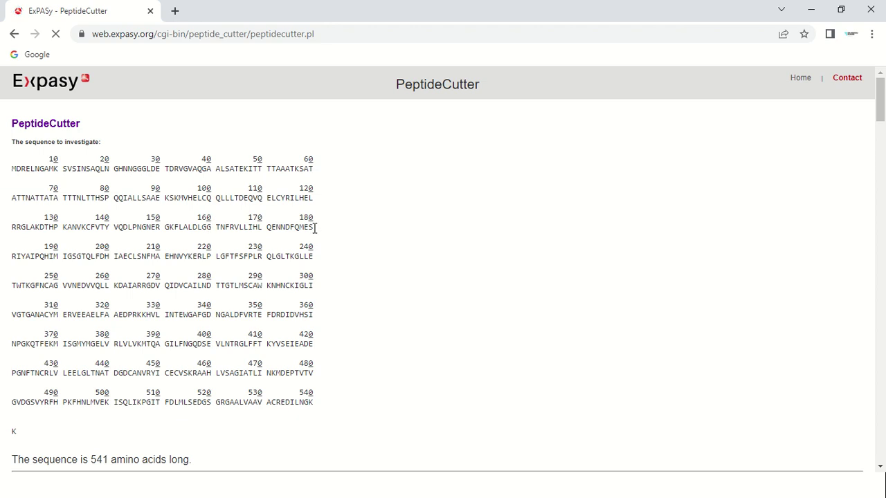
{"action": "scroll", "coordinate": [315, 228], "scroll_direction": "down", "scroll_amount": 2}
{"action": "scroll", "coordinate": [317, 232], "scroll_direction": "down", "scroll_amount": 2}
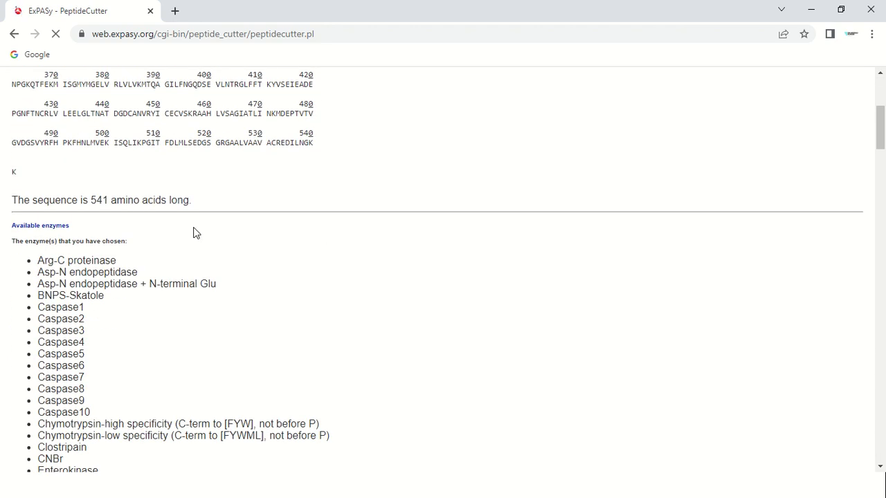
{"action": "left_click_drag", "start_coordinate": [90, 200], "coordinate": [166, 201]}
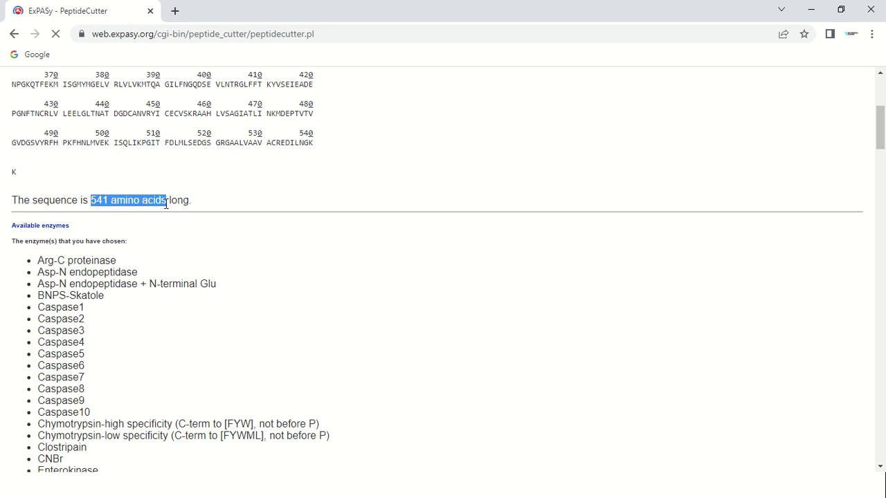
{"action": "left_click", "coordinate": [202, 233]}
{"action": "scroll", "coordinate": [187, 215], "scroll_direction": "down", "scroll_amount": 1}
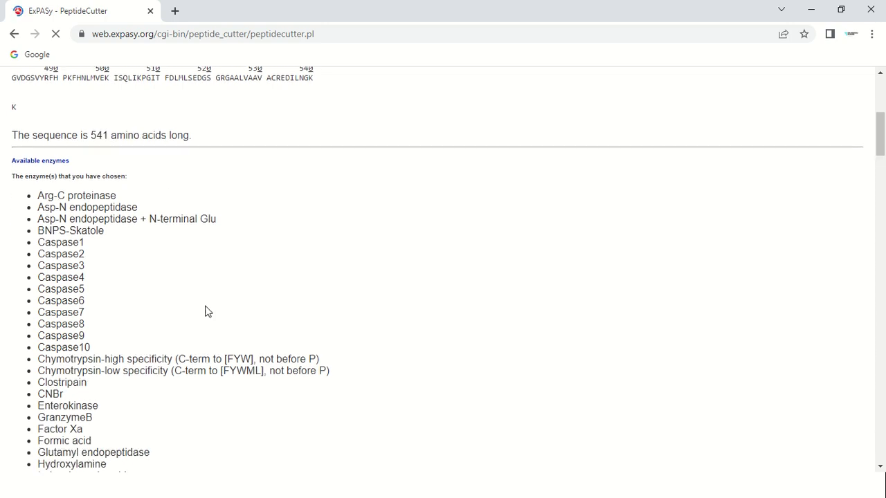
{"action": "scroll", "coordinate": [176, 231], "scroll_direction": "down", "scroll_amount": 4}
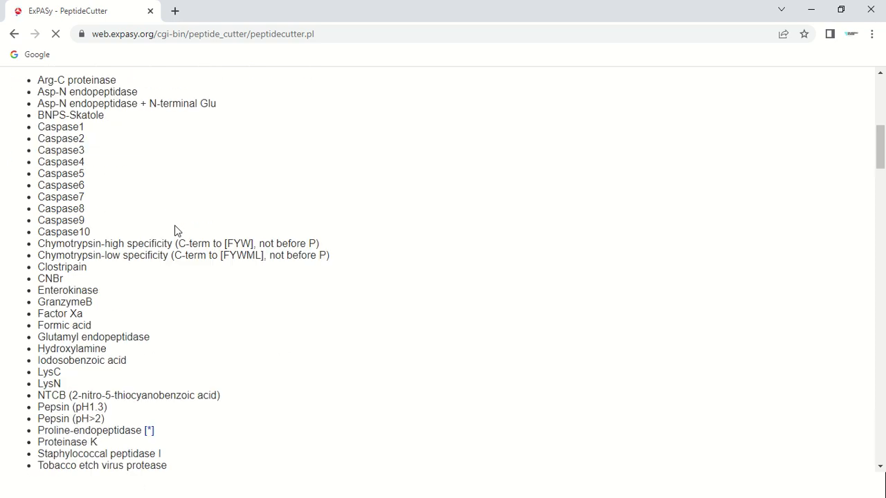
{"action": "scroll", "coordinate": [150, 186], "scroll_direction": "down", "scroll_amount": 4}
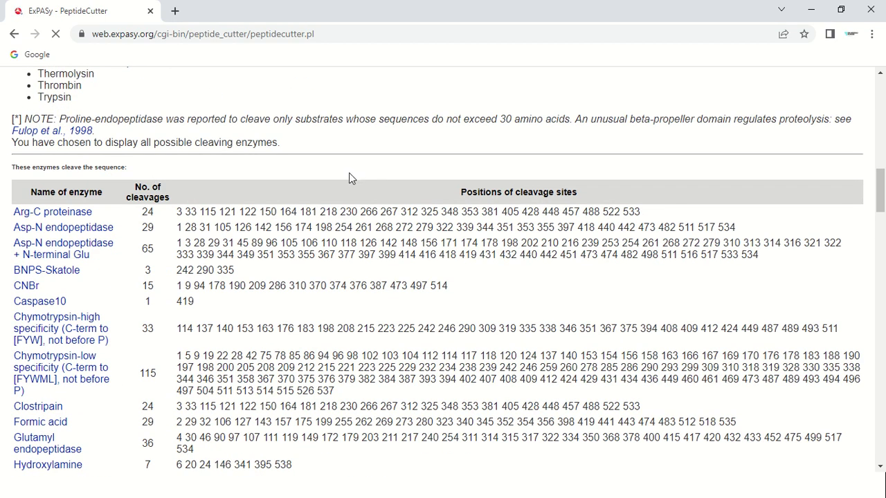
{"action": "scroll", "coordinate": [350, 173], "scroll_direction": "down", "scroll_amount": 1}
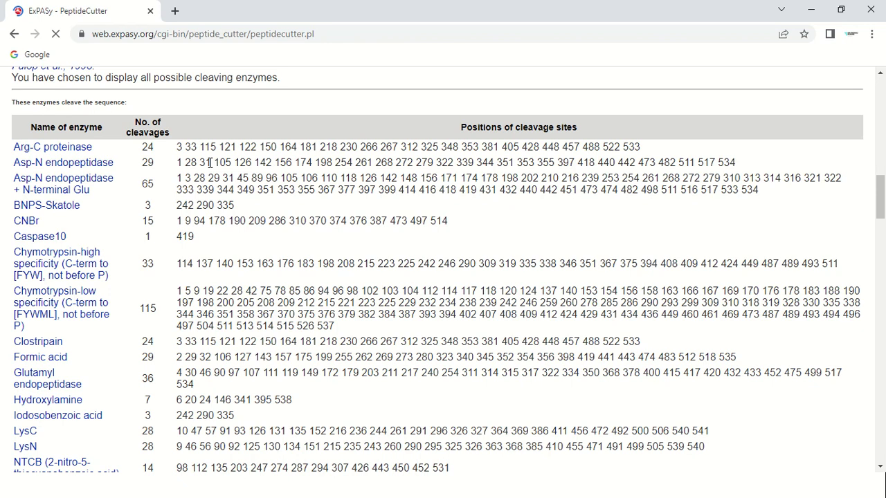
{"action": "scroll", "coordinate": [307, 188], "scroll_direction": "down", "scroll_amount": 1}
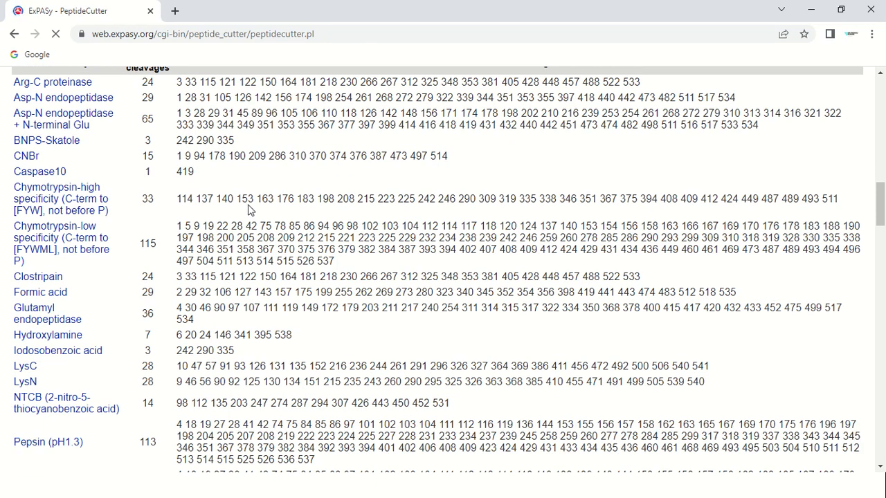
{"action": "scroll", "coordinate": [252, 204], "scroll_direction": "down", "scroll_amount": 1}
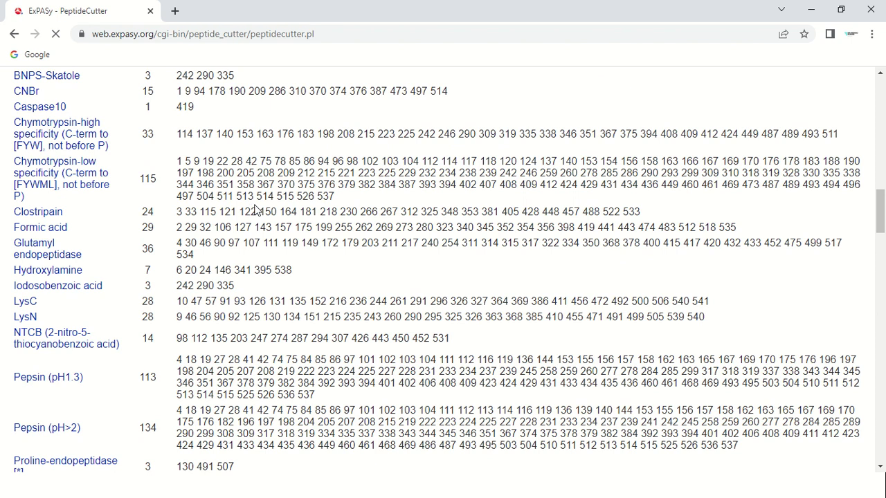
{"action": "scroll", "coordinate": [256, 210], "scroll_direction": "down", "scroll_amount": 1}
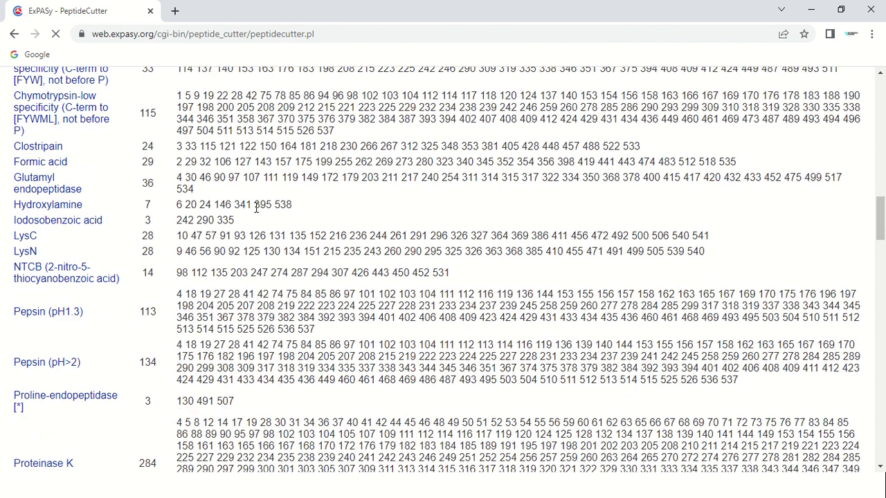
{"action": "scroll", "coordinate": [256, 208], "scroll_direction": "down", "scroll_amount": 1}
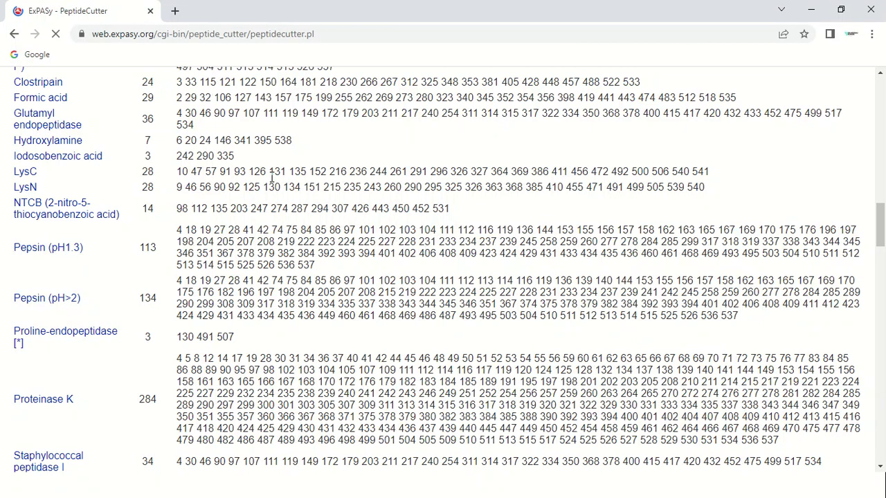
{"action": "scroll", "coordinate": [270, 178], "scroll_direction": "down", "scroll_amount": 2}
{"action": "scroll", "coordinate": [271, 182], "scroll_direction": "down", "scroll_amount": 3}
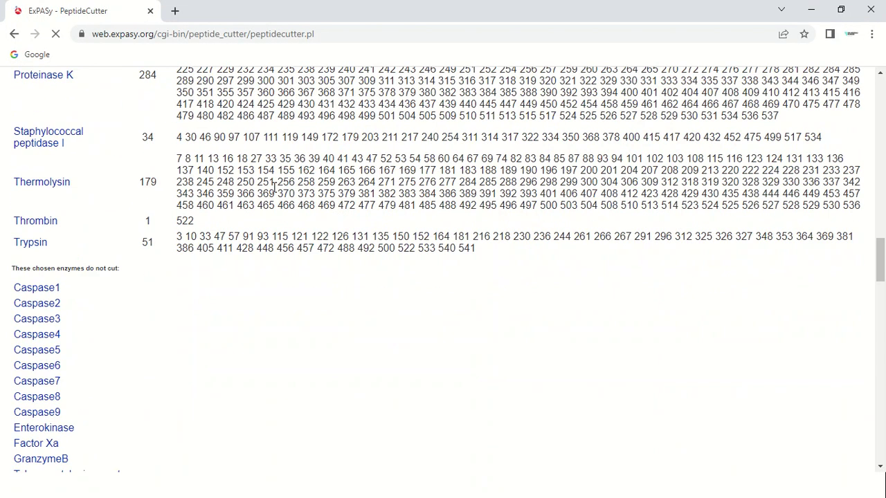
{"action": "scroll", "coordinate": [275, 187], "scroll_direction": "down", "scroll_amount": 1}
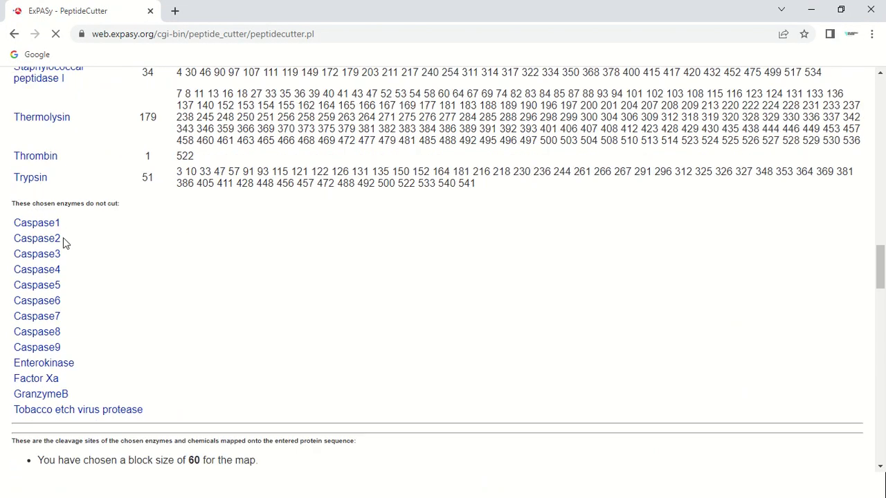
{"action": "scroll", "coordinate": [83, 316], "scroll_direction": "down", "scroll_amount": 1}
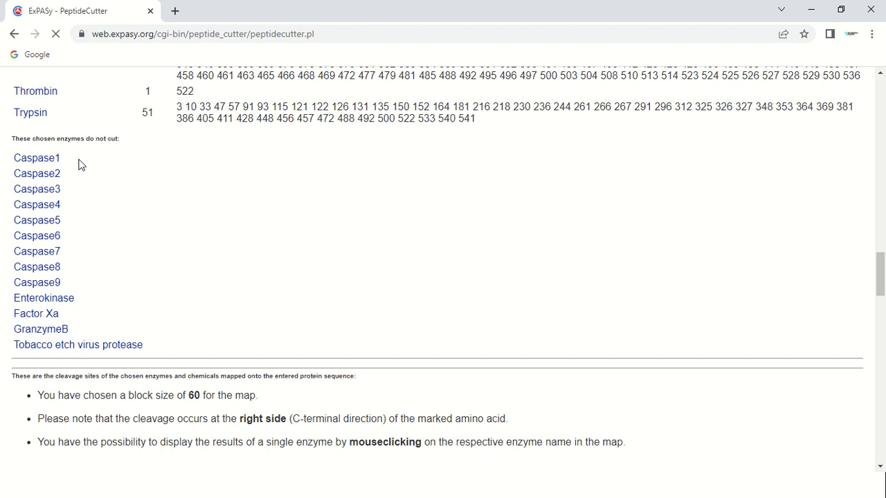
{"action": "scroll", "coordinate": [205, 196], "scroll_direction": "down", "scroll_amount": 2}
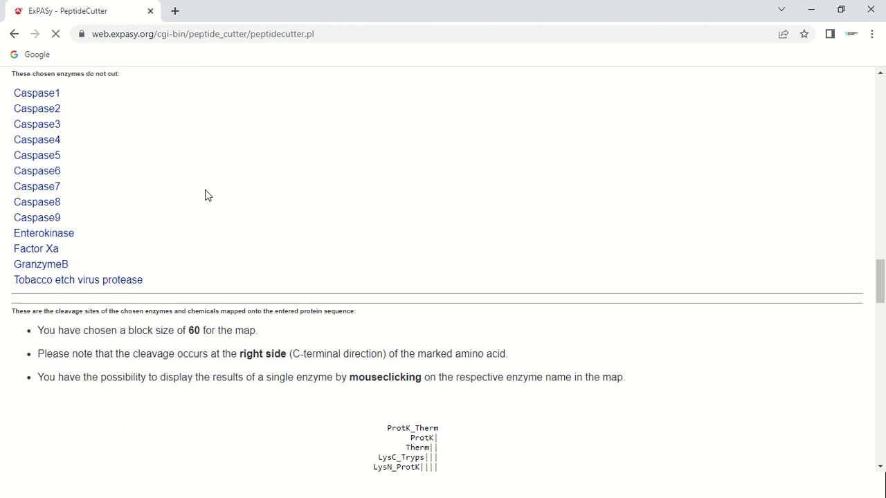
{"action": "scroll", "coordinate": [206, 195], "scroll_direction": "down", "scroll_amount": 1}
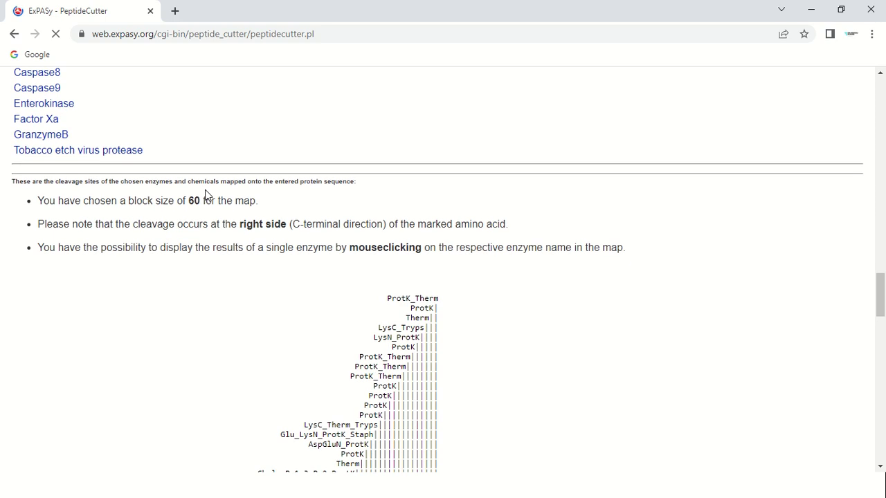
{"action": "scroll", "coordinate": [205, 196], "scroll_direction": "down", "scroll_amount": 3}
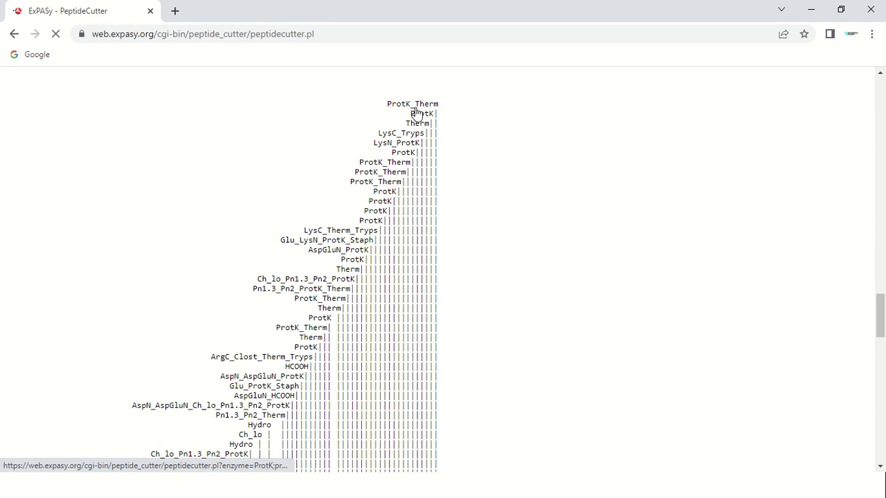
{"action": "scroll", "coordinate": [454, 144], "scroll_direction": "down", "scroll_amount": 1}
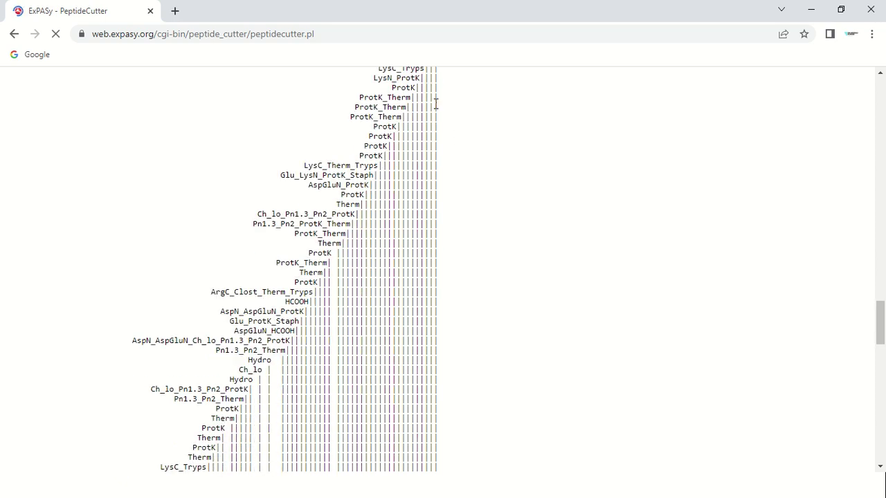
{"action": "scroll", "coordinate": [432, 173], "scroll_direction": "down", "scroll_amount": 2}
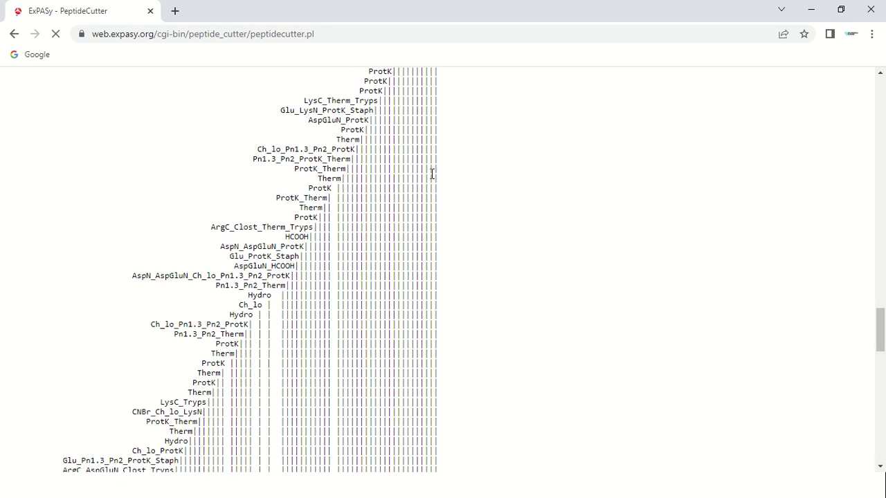
{"action": "scroll", "coordinate": [456, 198], "scroll_direction": "up", "scroll_amount": 3}
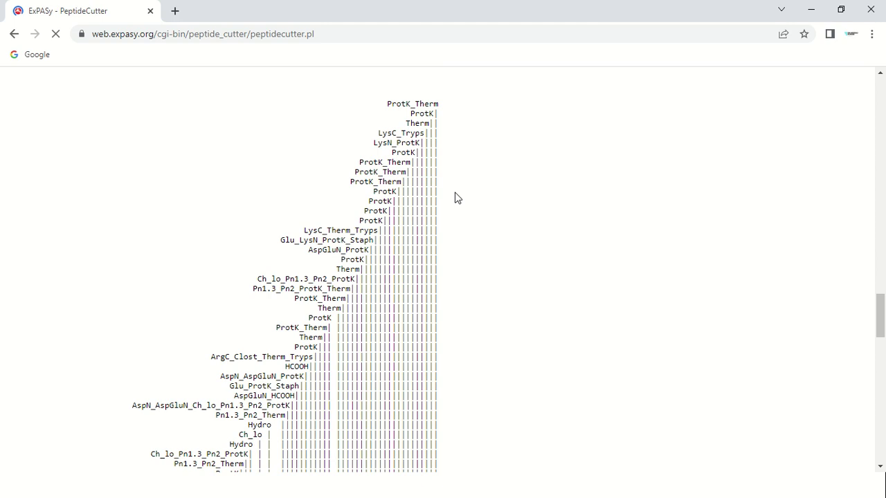
Step: Open the Proteinase K-only results in a new tab and browse its 284 sites and ProtK map
{"action": "left_click", "coordinate": [422, 117]}
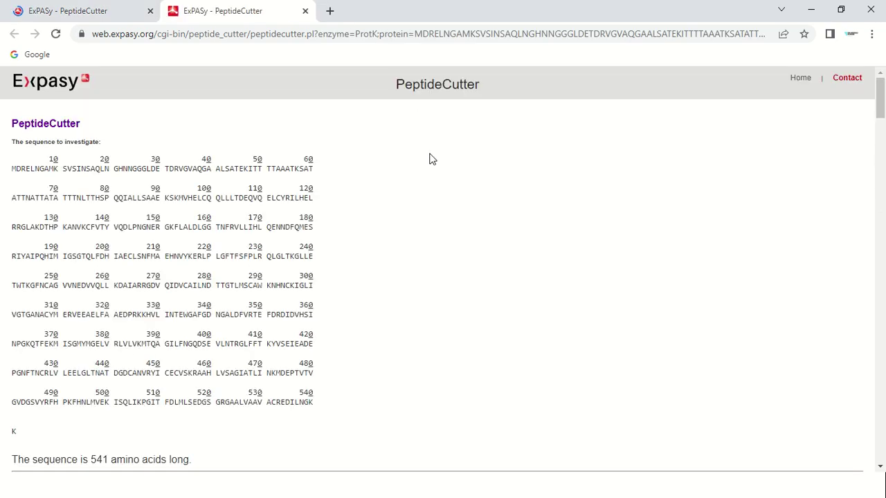
{"action": "scroll", "coordinate": [432, 173], "scroll_direction": "down", "scroll_amount": 1}
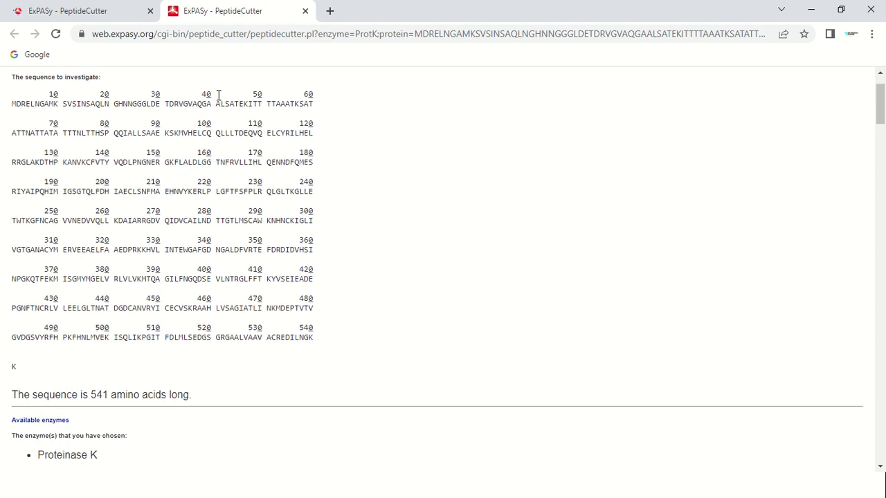
{"action": "scroll", "coordinate": [233, 178], "scroll_direction": "down", "scroll_amount": 5}
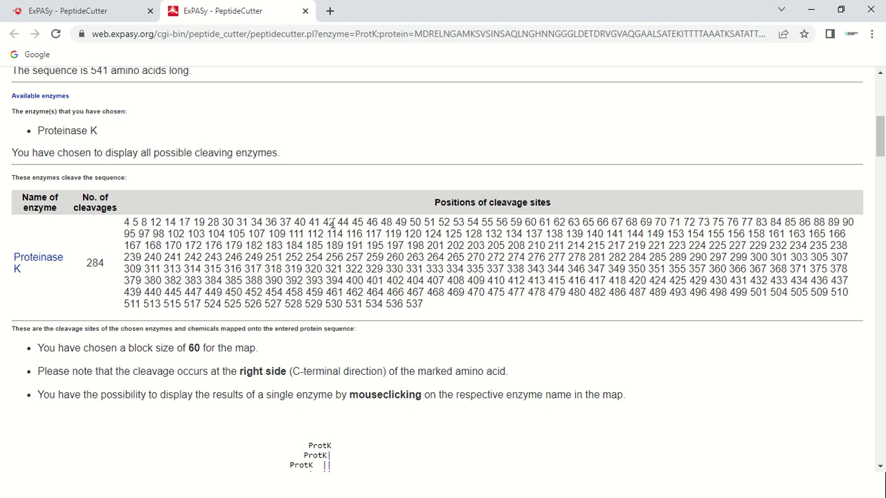
{"action": "scroll", "coordinate": [332, 223], "scroll_direction": "down", "scroll_amount": 4}
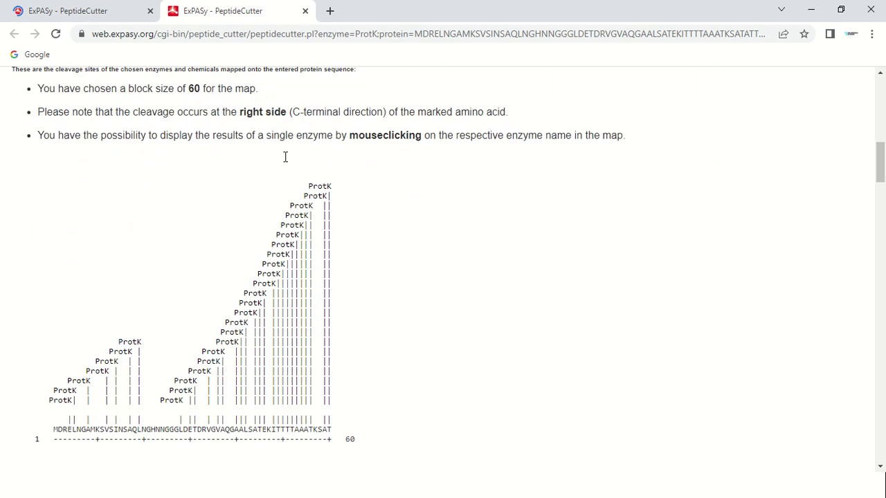
{"action": "scroll", "coordinate": [180, 212], "scroll_direction": "down", "scroll_amount": 2}
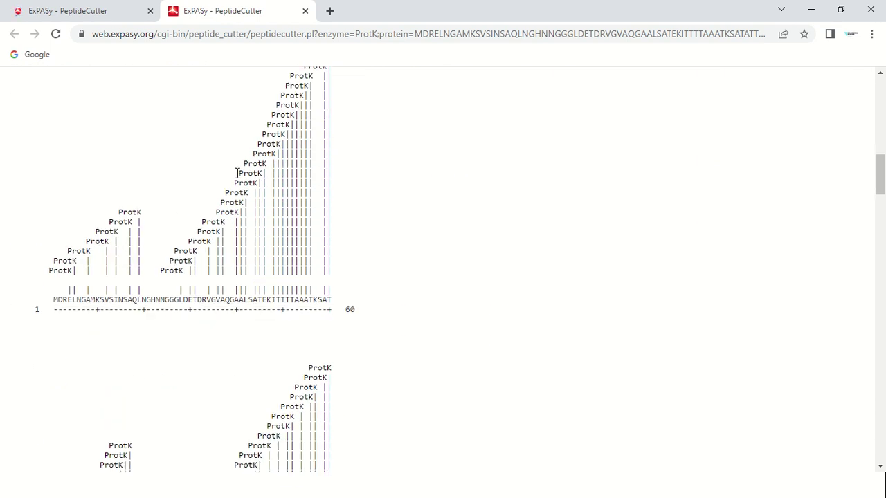
{"action": "scroll", "coordinate": [324, 169], "scroll_direction": "down", "scroll_amount": 11}
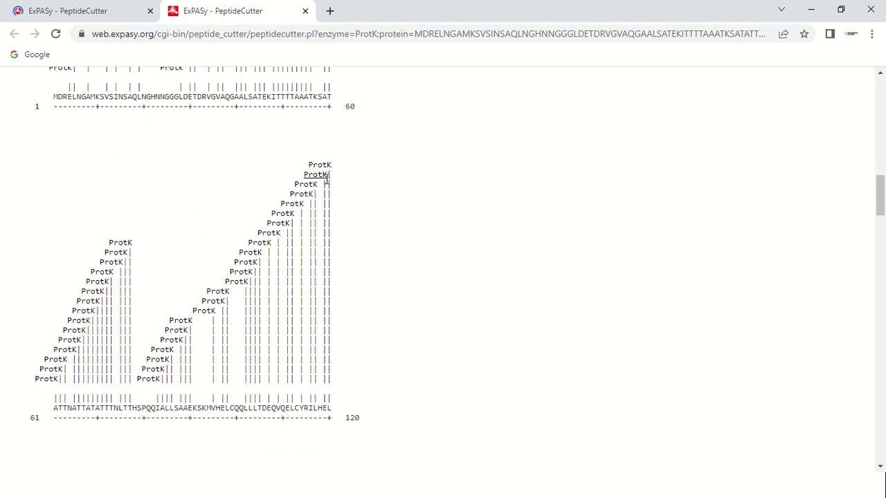
Step: Close the Proteinase K tab and scroll the all-enzyme results back to the top
{"action": "left_click", "coordinate": [304, 10]}
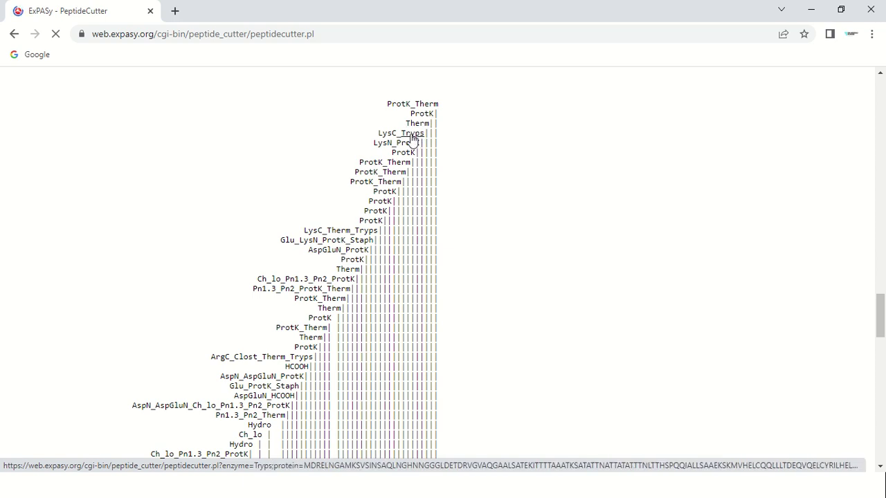
{"action": "scroll", "coordinate": [456, 177], "scroll_direction": "down", "scroll_amount": 8}
{"action": "scroll", "coordinate": [467, 178], "scroll_direction": "down", "scroll_amount": 8}
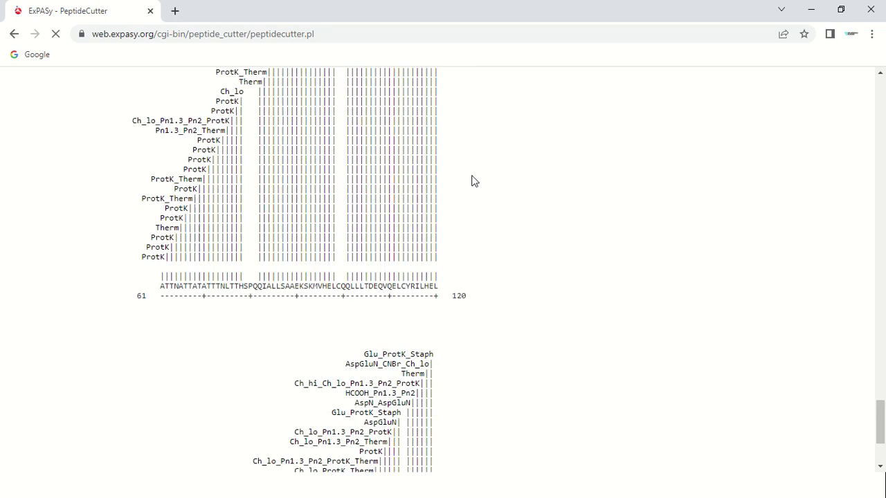
{"action": "scroll", "coordinate": [468, 258], "scroll_direction": "up", "scroll_amount": 20}
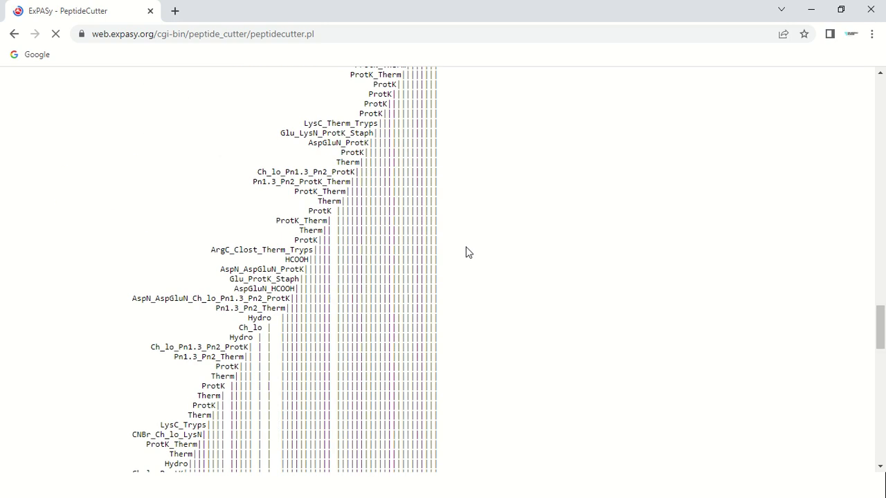
{"action": "scroll", "coordinate": [471, 245], "scroll_direction": "up", "scroll_amount": 20}
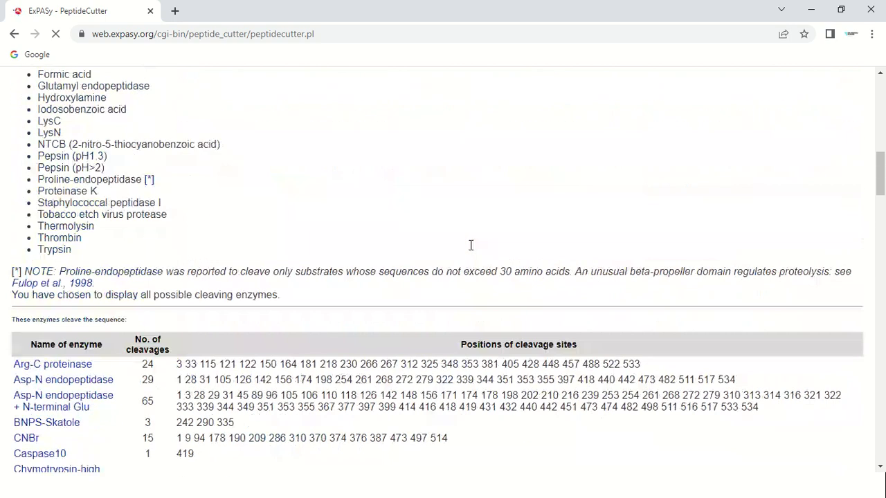
{"action": "scroll", "coordinate": [470, 245], "scroll_direction": "up", "scroll_amount": 2}
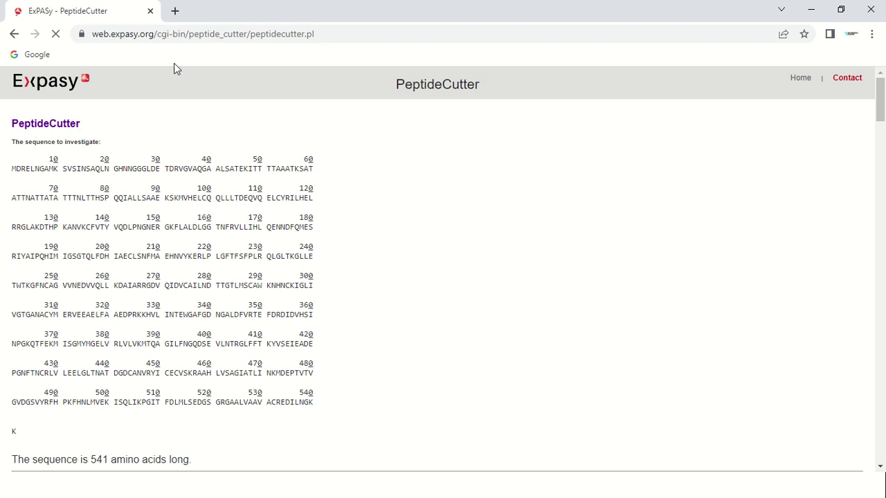
Step: Return to the input form, restrict the selection to Proteinase K only, and perform again
{"action": "left_click", "coordinate": [16, 35]}
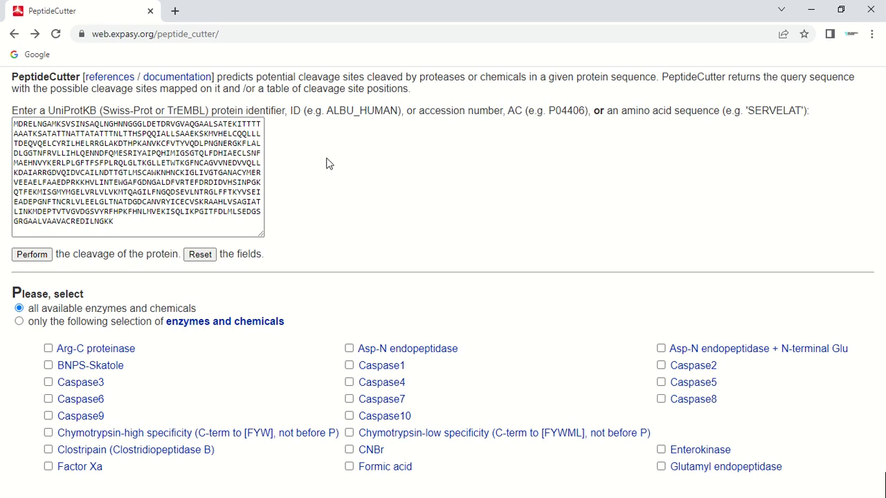
{"action": "scroll", "coordinate": [346, 158], "scroll_direction": "down", "scroll_amount": 1}
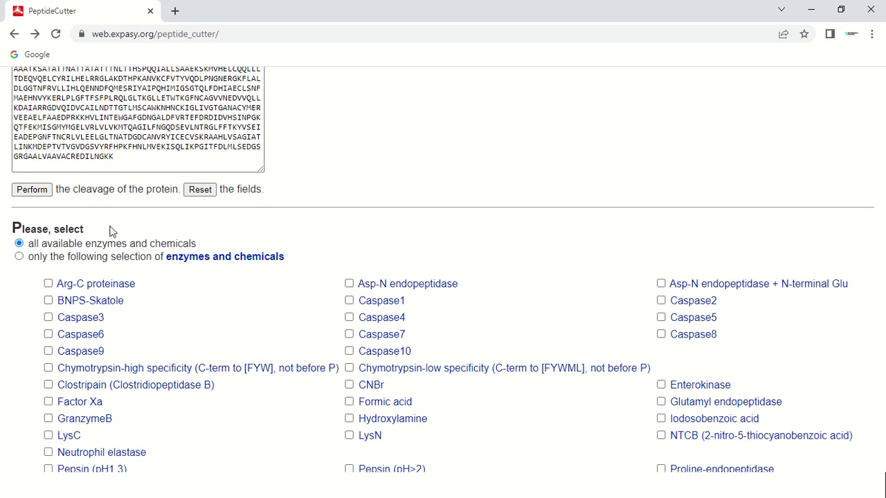
{"action": "scroll", "coordinate": [113, 231], "scroll_direction": "down", "scroll_amount": 1}
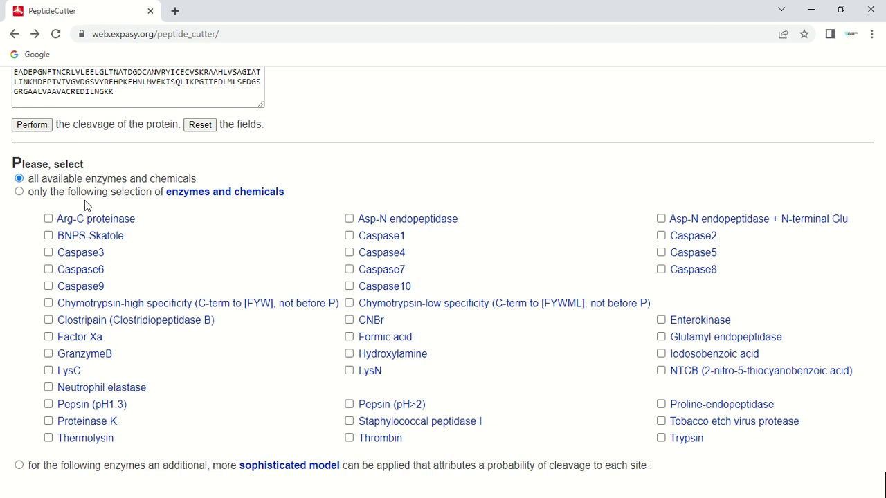
{"action": "left_click", "coordinate": [19, 192]}
{"action": "scroll", "coordinate": [10, 269], "scroll_direction": "down", "scroll_amount": 2}
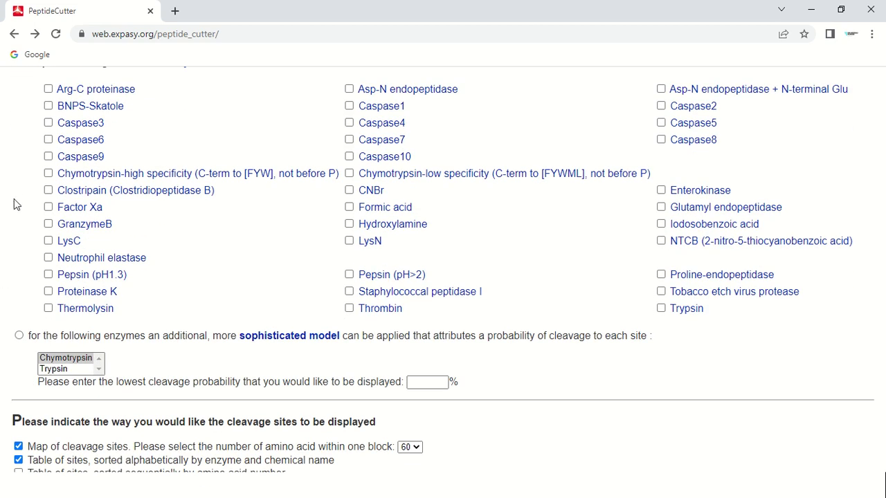
{"action": "left_click", "coordinate": [48, 291]}
{"action": "scroll", "coordinate": [219, 265], "scroll_direction": "down", "scroll_amount": 4}
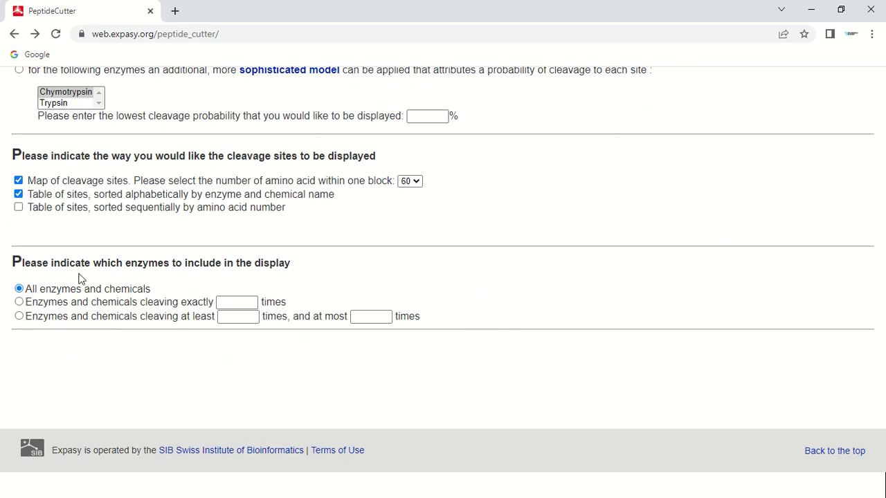
{"action": "scroll", "coordinate": [184, 253], "scroll_direction": "up", "scroll_amount": 6}
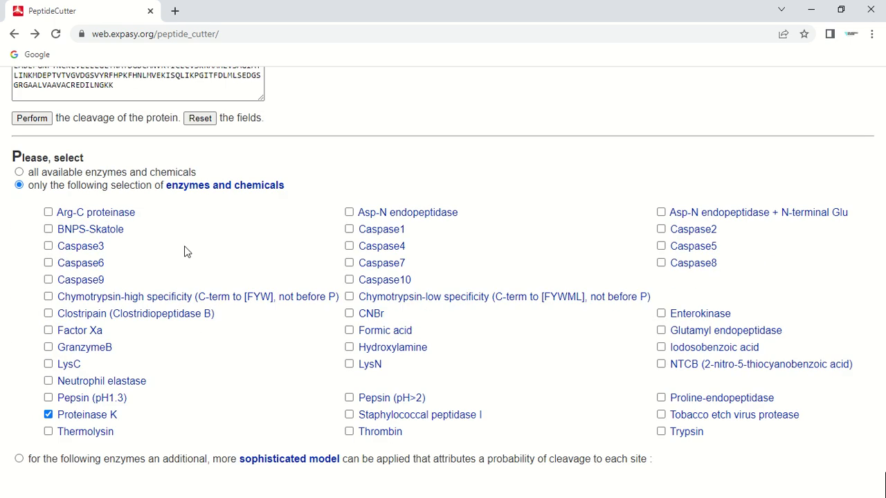
{"action": "left_click", "coordinate": [36, 119]}
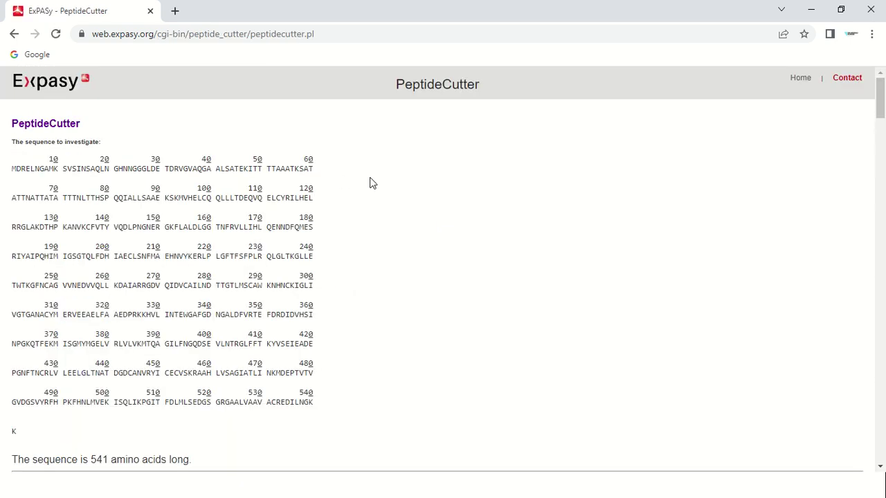
Step: Locate Proteinase K and its 284 cleavage sites in the results table
{"action": "scroll", "coordinate": [370, 182], "scroll_direction": "down", "scroll_amount": 3}
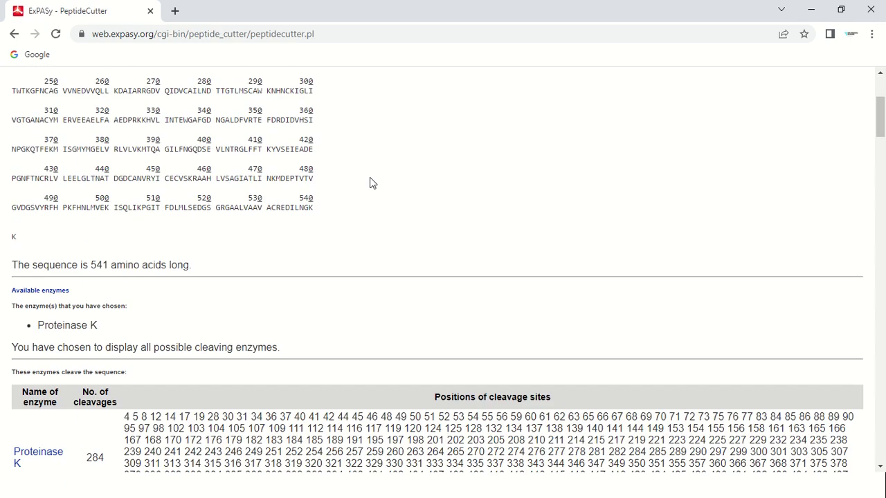
{"action": "scroll", "coordinate": [370, 182], "scroll_direction": "down", "scroll_amount": 1}
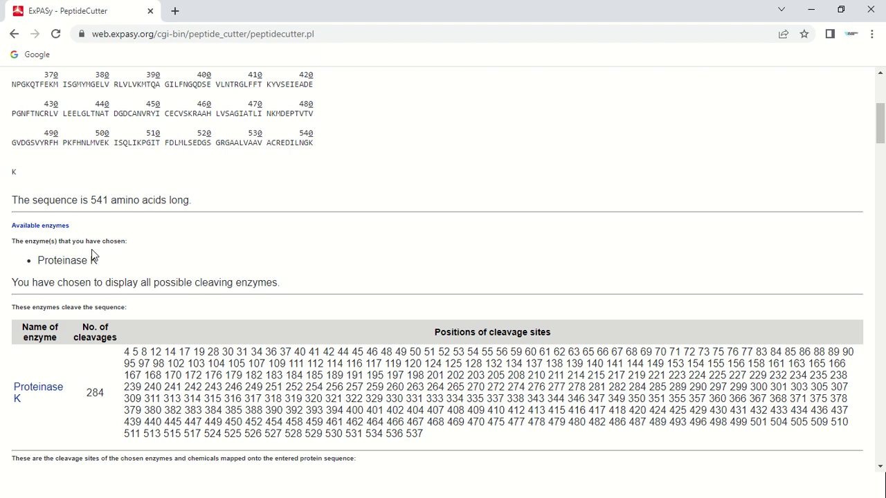
{"action": "left_click_drag", "start_coordinate": [38, 261], "coordinate": [98, 260]}
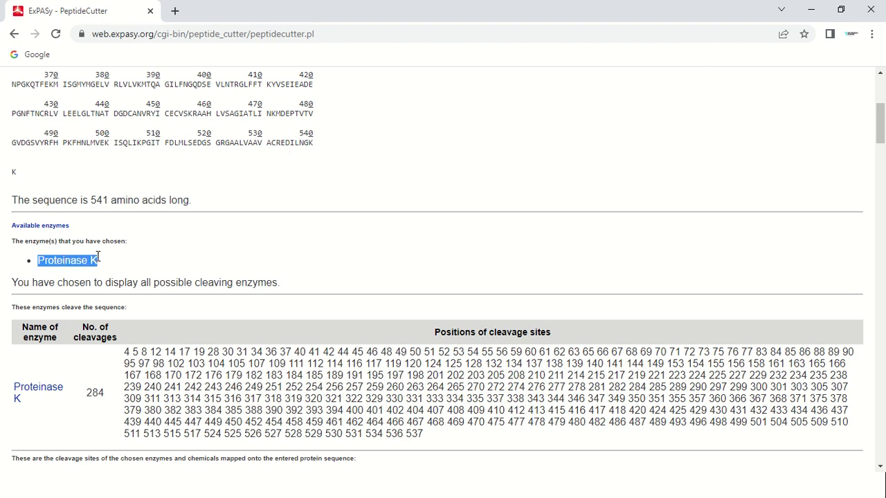
{"action": "left_click", "coordinate": [219, 230]}
{"action": "scroll", "coordinate": [219, 230], "scroll_direction": "down", "scroll_amount": 1}
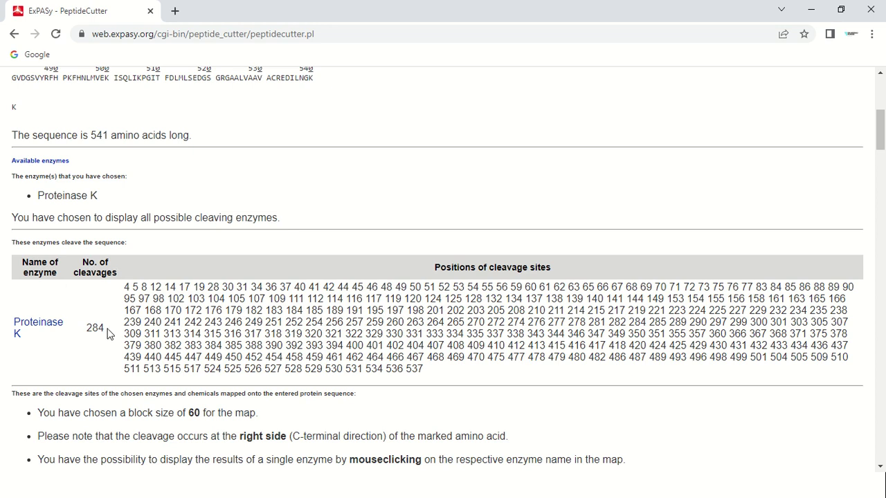
{"action": "left_click_drag", "start_coordinate": [107, 333], "coordinate": [87, 328]}
{"action": "left_click", "coordinate": [101, 308]}
{"action": "scroll", "coordinate": [257, 290], "scroll_direction": "up", "scroll_amount": 5}
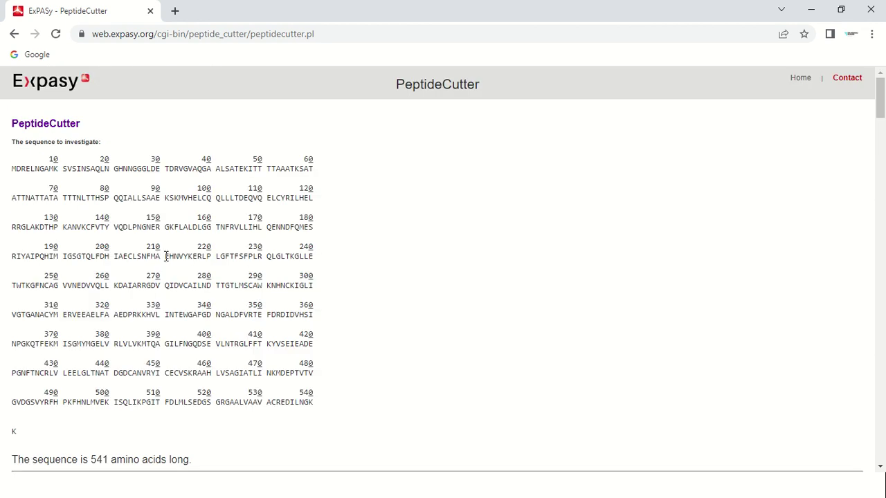
Step: Go back to the PeptideCutter form and check the sequence still has only Proteinase K selected
{"action": "left_click", "coordinate": [14, 34]}
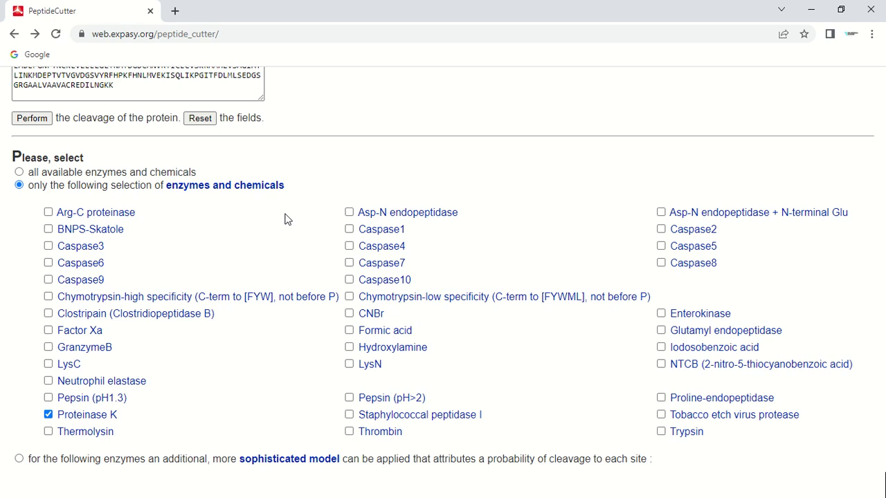
{"action": "scroll", "coordinate": [546, 207], "scroll_direction": "down", "scroll_amount": 2}
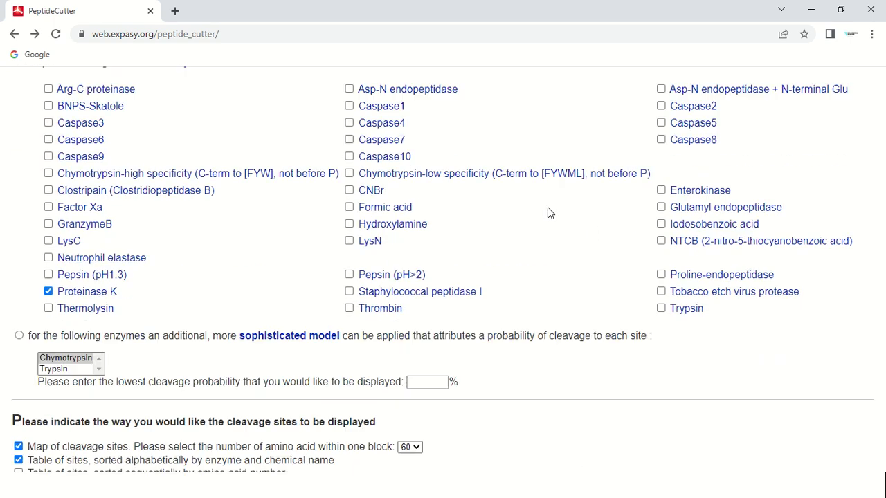
{"action": "scroll", "coordinate": [338, 220], "scroll_direction": "up", "scroll_amount": 5}
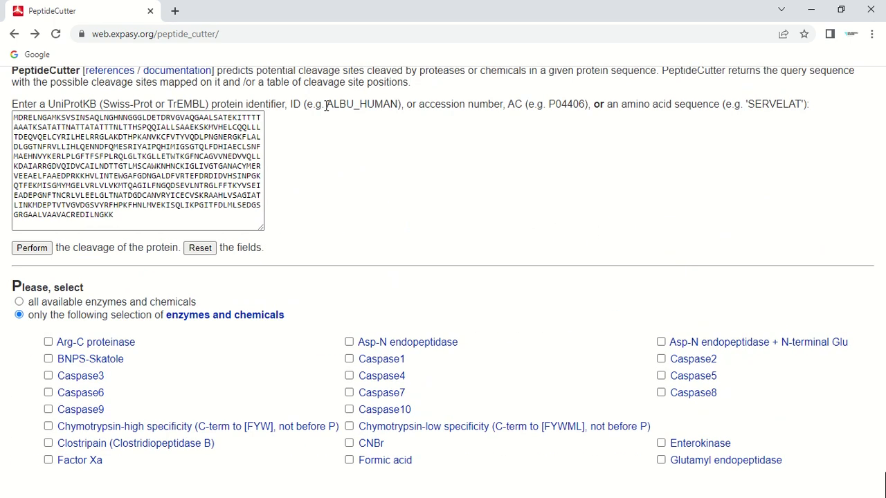